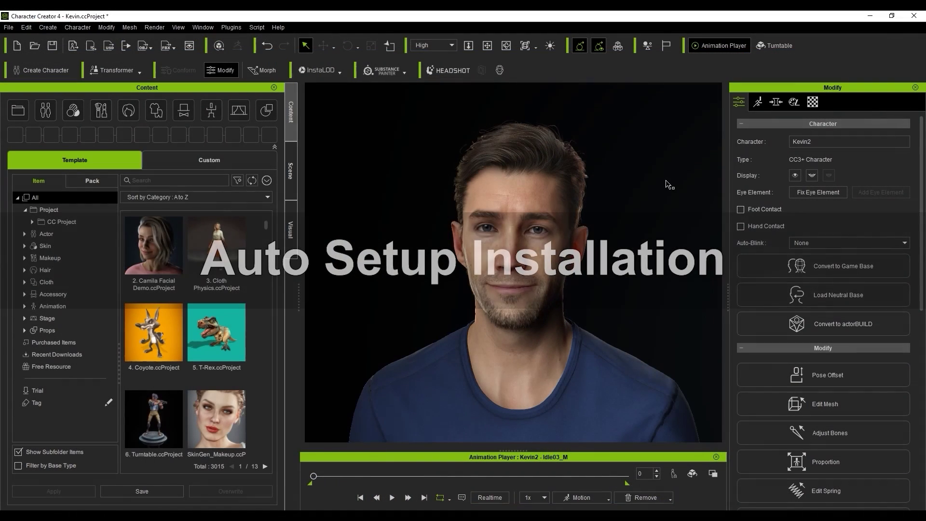
Open the Reallusion Auto Setup for Unreal Engine 1.24 download page from the Plugins menu
{"action": "left_click", "coordinate": [231, 29]}
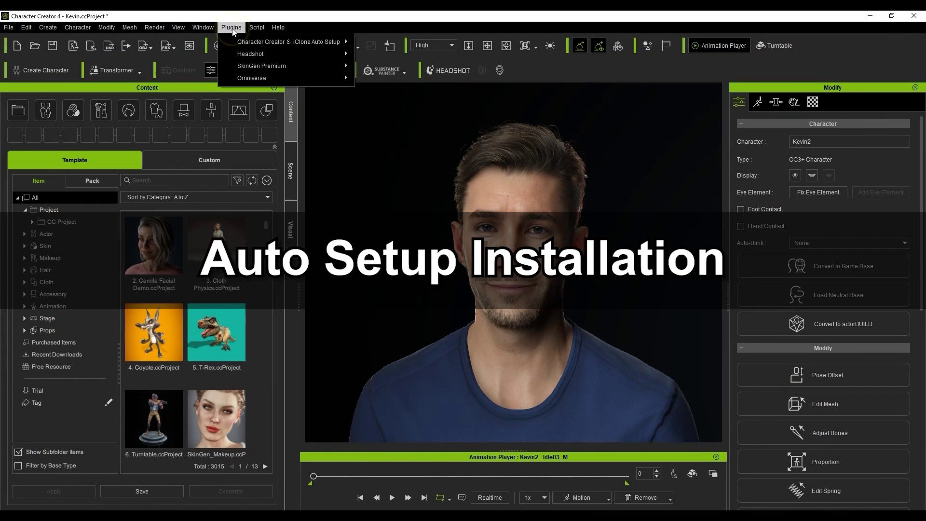
{"action": "mouse_move", "coordinate": [313, 42]}
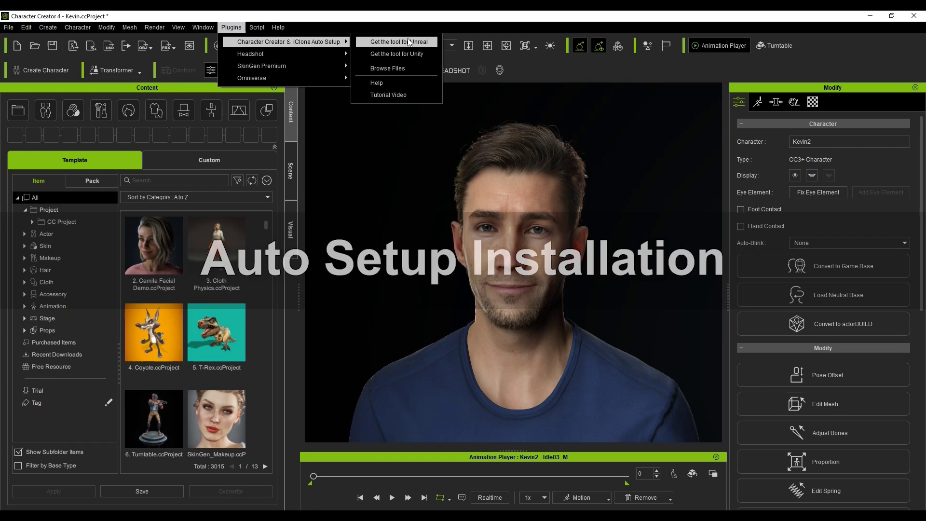
{"action": "left_click", "coordinate": [433, 41]}
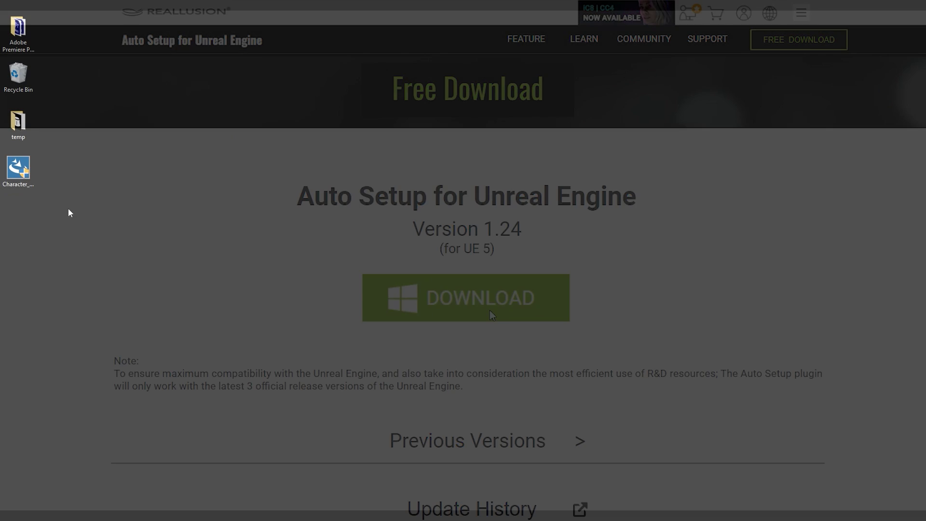
Run the Auto Setup 1.24 installer, accepting the license and the default install location
{"action": "left_click", "coordinate": [25, 184]}
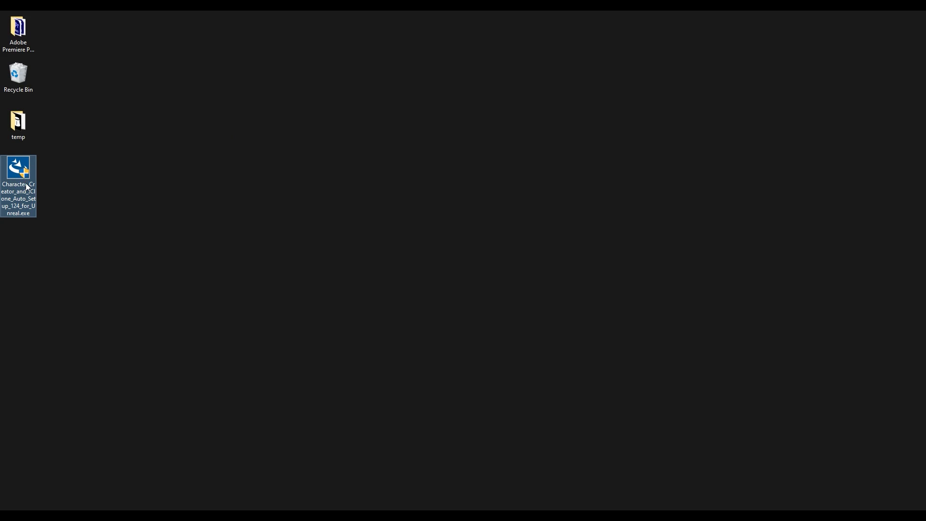
{"action": "double_click", "coordinate": [25, 184]}
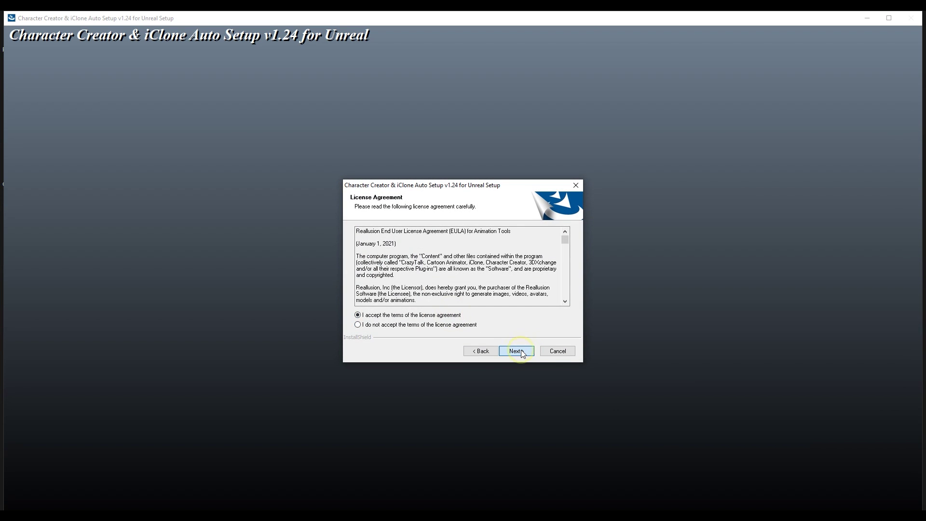
{"action": "left_click", "coordinate": [521, 351]}
{"action": "left_click", "coordinate": [521, 351]}
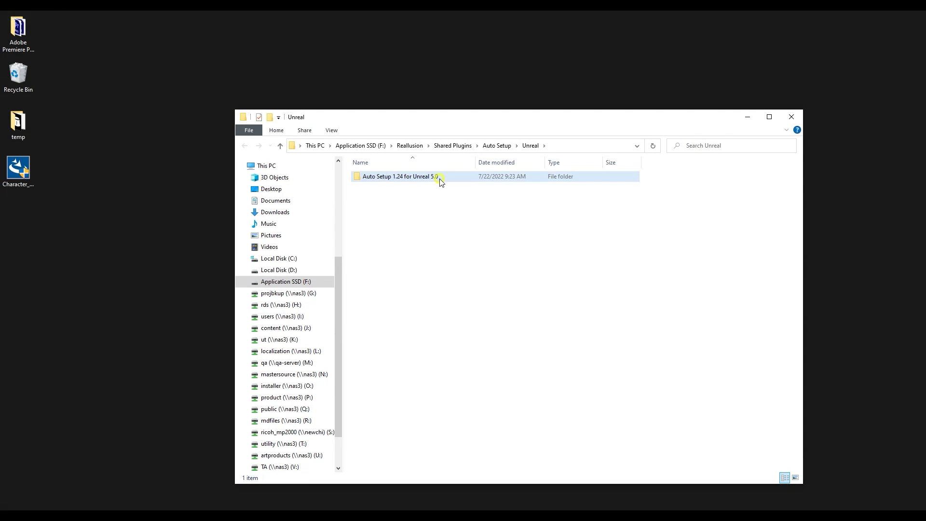
Read the RL_Readme instructions in the Auto Setup 1.24 for Unreal 5.0 folder, then close it
{"action": "double_click", "coordinate": [453, 176]}
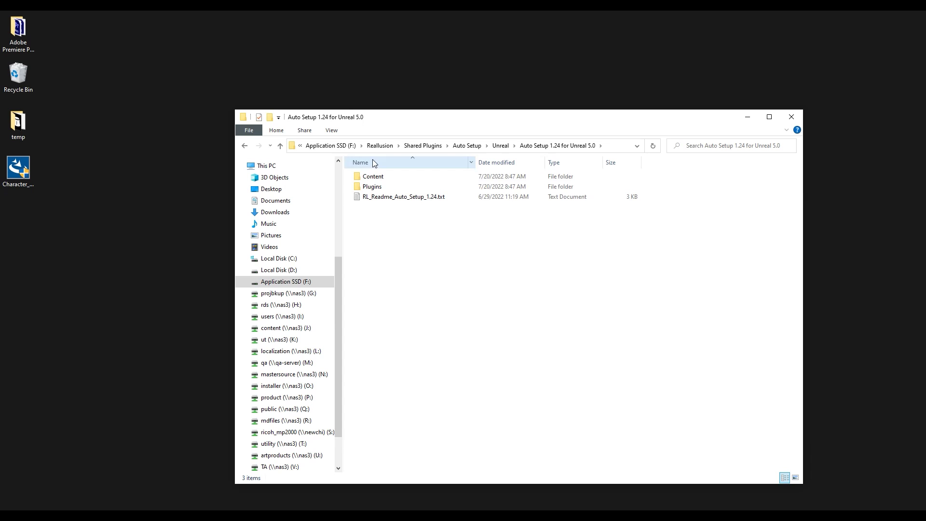
{"action": "left_click", "coordinate": [464, 187]}
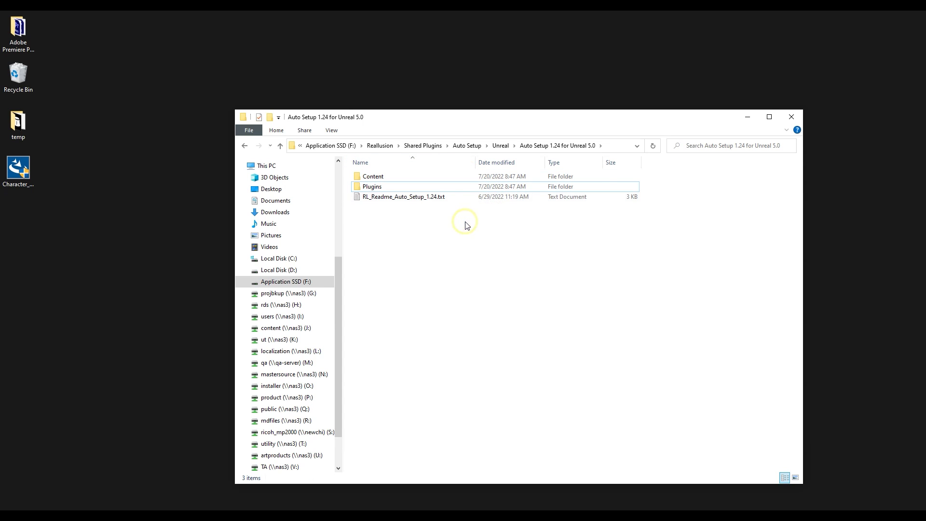
{"action": "double_click", "coordinate": [460, 197]}
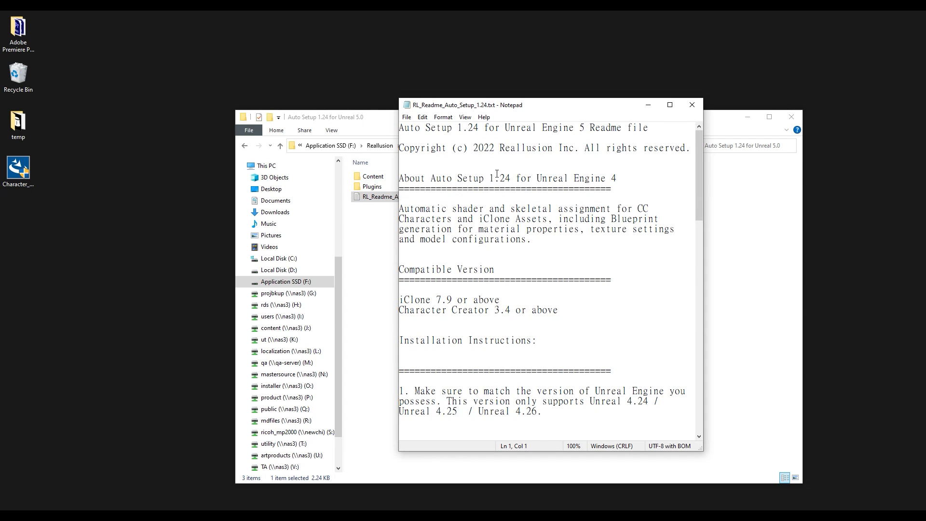
{"action": "left_click_drag", "start_coordinate": [403, 128], "coordinate": [650, 130]}
{"action": "left_click", "coordinate": [649, 161]}
{"action": "left_click_drag", "start_coordinate": [701, 168], "coordinate": [705, 248]}
{"action": "left_click_drag", "start_coordinate": [415, 168], "coordinate": [633, 209]}
{"action": "left_click_drag", "start_coordinate": [415, 250], "coordinate": [611, 301]}
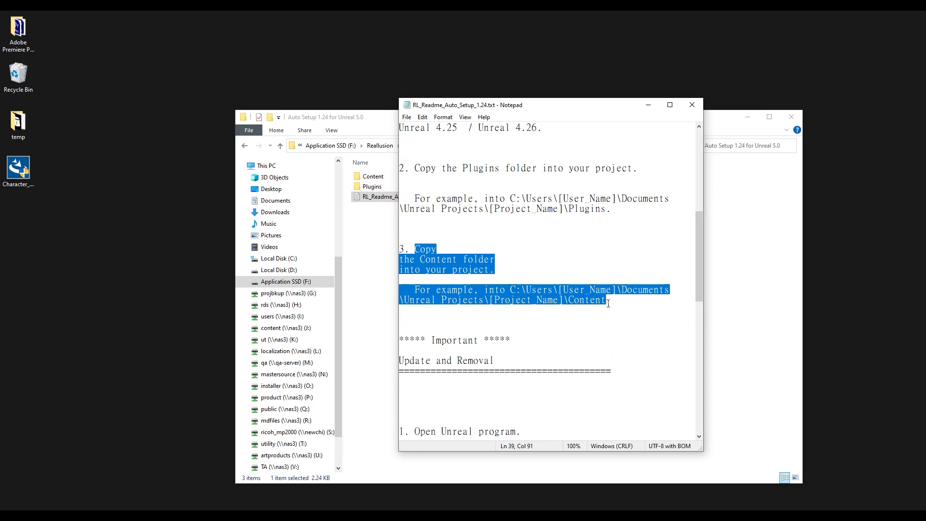
{"action": "left_click", "coordinate": [628, 331]}
{"action": "left_click", "coordinate": [692, 105]}
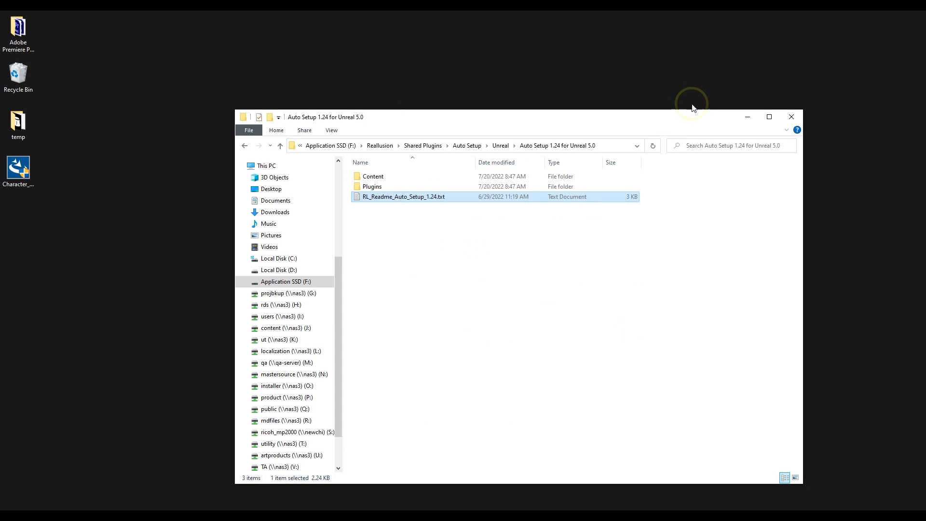
Open the CC4_Tutorial project's folder on disk from the Epic Games launcher
{"action": "left_click_drag", "start_coordinate": [665, 118], "coordinate": [614, 111]}
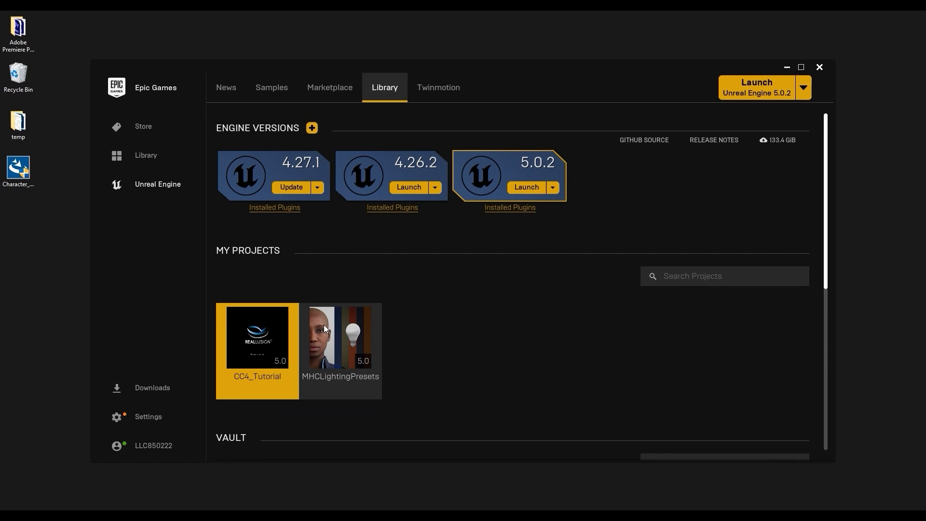
{"action": "right_click", "coordinate": [268, 343]}
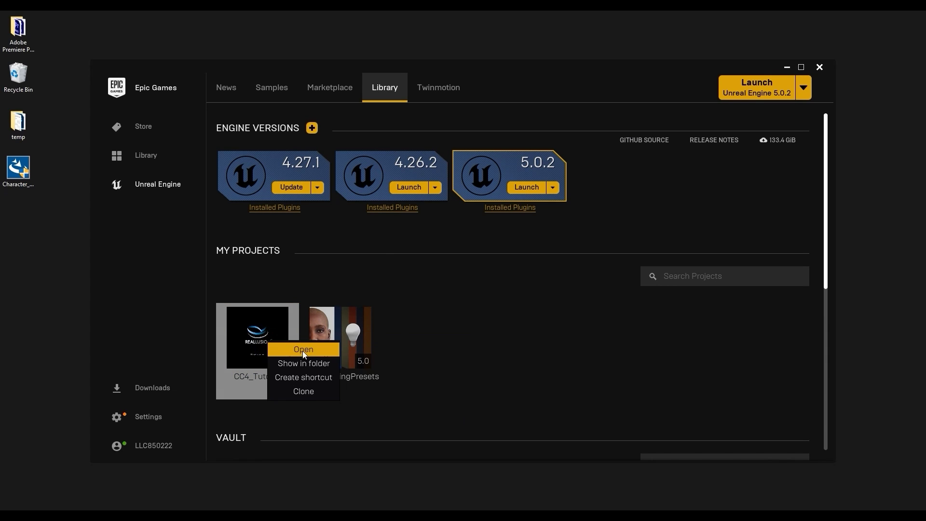
{"action": "left_click", "coordinate": [282, 362]}
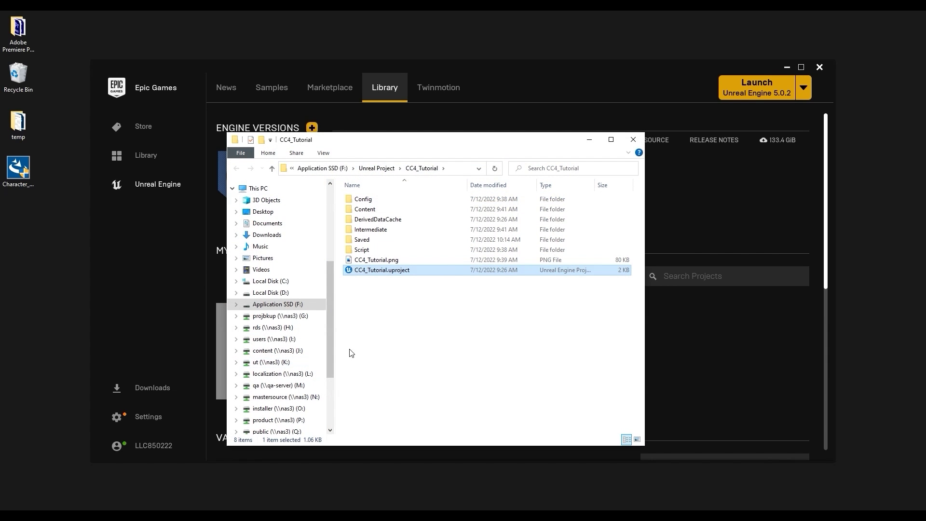
Close the Epic launcher and place the Auto Setup and CC4_Tutorial windows side by side
{"action": "left_click", "coordinate": [745, 117]}
{"action": "left_click", "coordinate": [820, 67]}
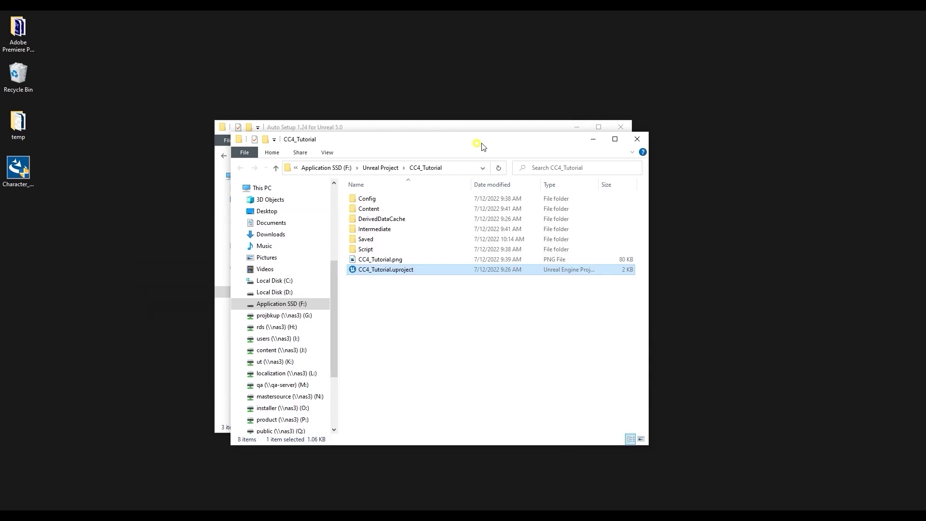
{"action": "left_click_drag", "start_coordinate": [476, 141], "coordinate": [714, 129]}
{"action": "left_click_drag", "start_coordinate": [433, 135], "coordinate": [261, 135]}
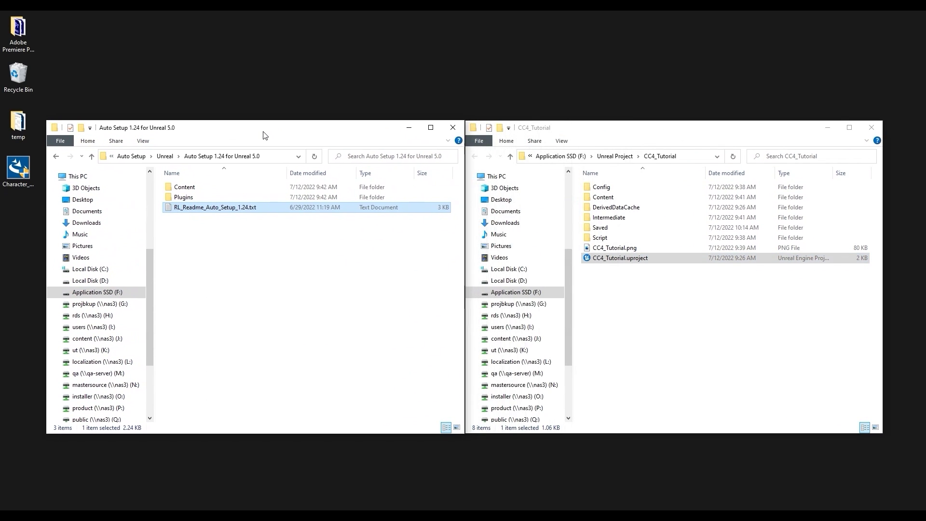
Copy the Content and Plugins folders into the CC4_Tutorial project folder
{"action": "left_click", "coordinate": [399, 229]}
{"action": "left_click_drag", "start_coordinate": [399, 230], "coordinate": [290, 182]}
{"action": "right_click", "coordinate": [283, 197]}
{"action": "left_click", "coordinate": [306, 295]}
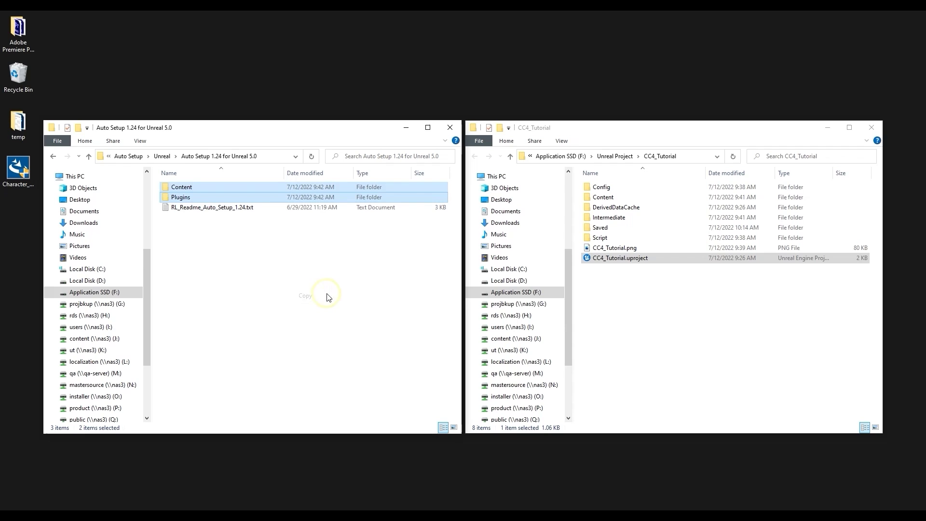
{"action": "right_click", "coordinate": [635, 285]}
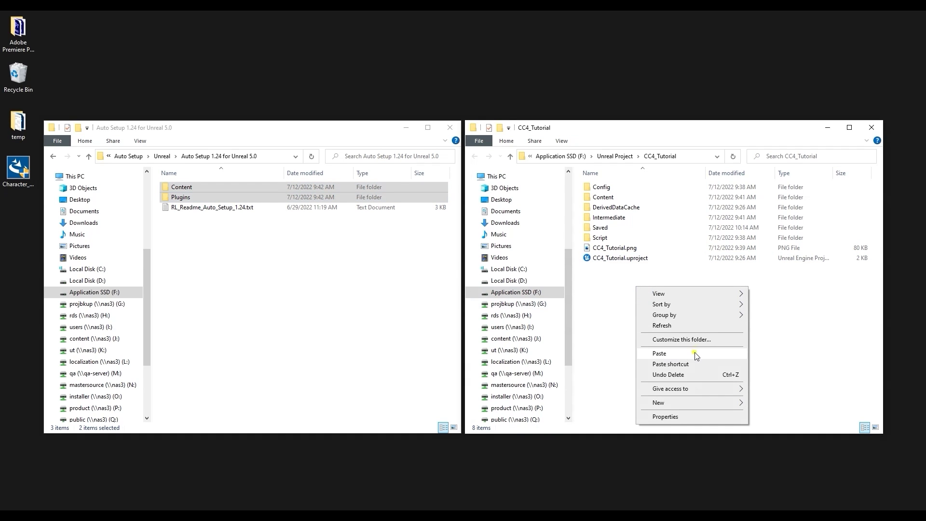
{"action": "left_click", "coordinate": [693, 355]}
{"action": "left_click", "coordinate": [679, 321]}
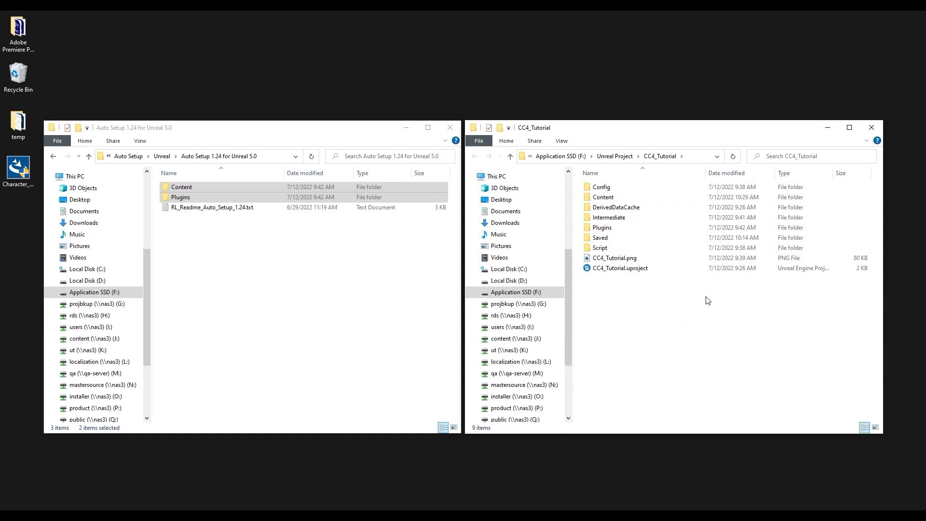
Open the CC4_Tutorial project in Unreal and dismiss the MHC Quality Settings window
{"action": "key", "text": "alt+Tab"}
{"action": "right_click", "coordinate": [279, 321]}
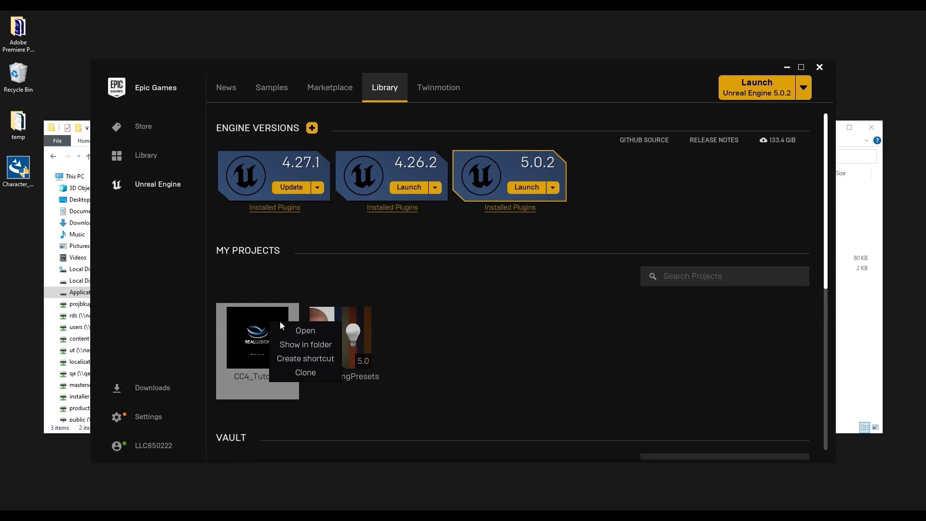
{"action": "left_click", "coordinate": [326, 330]}
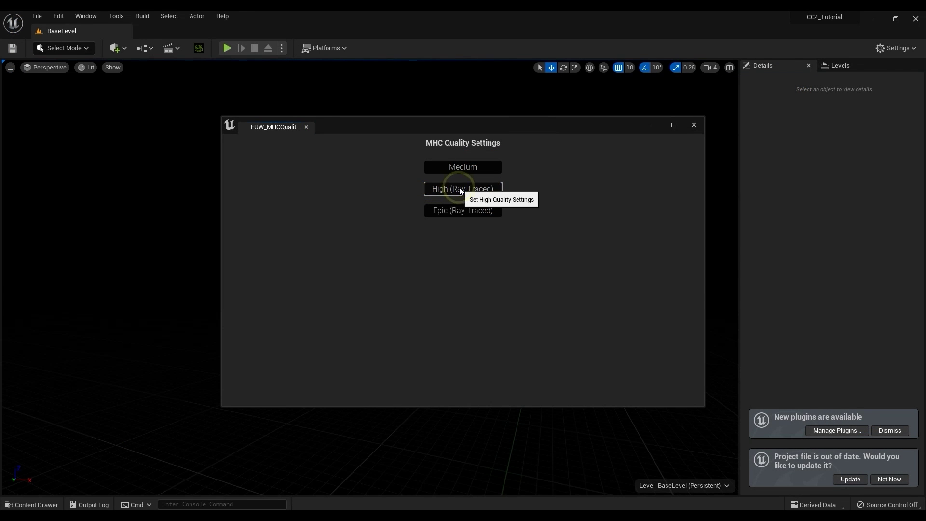
{"action": "left_click", "coordinate": [694, 125]}
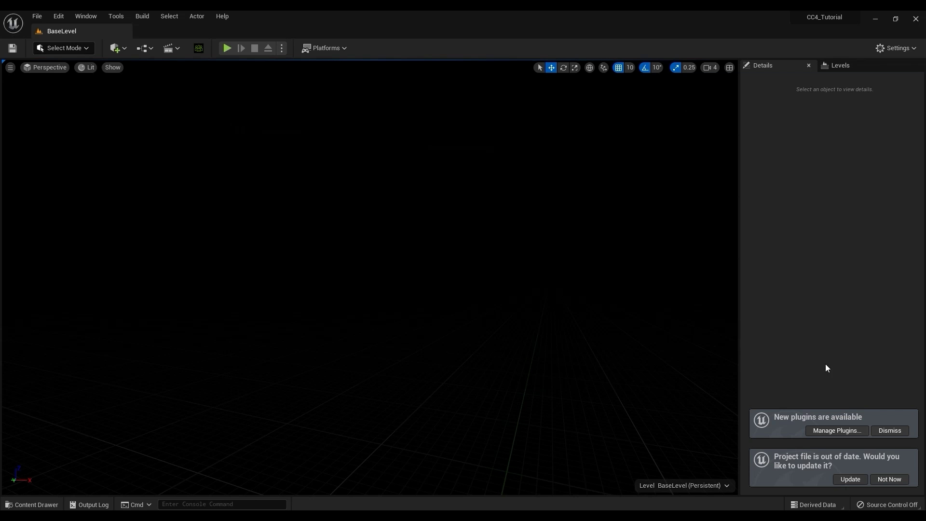
Confirm the Reallusion Character Creator & iClone Auto Setup 1.24 plugin is enabled
{"action": "left_click", "coordinate": [839, 431]}
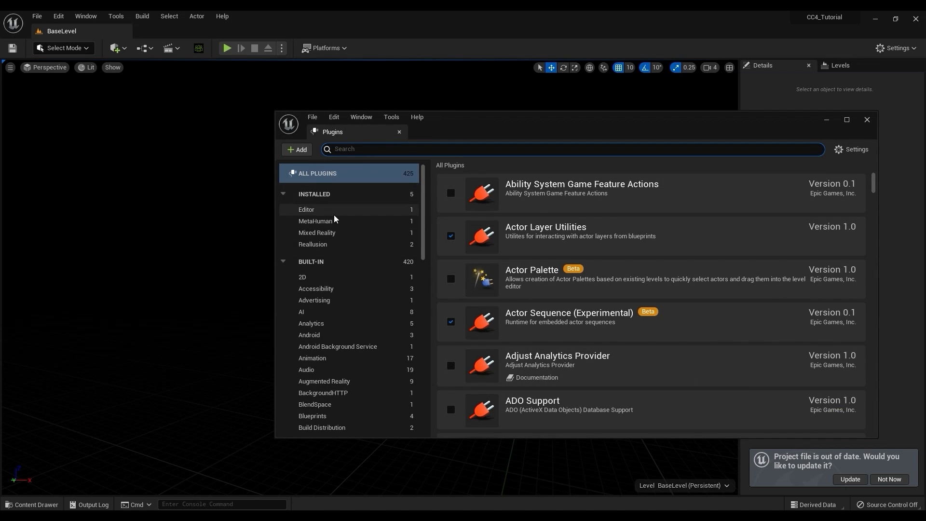
{"action": "left_click", "coordinate": [331, 246]}
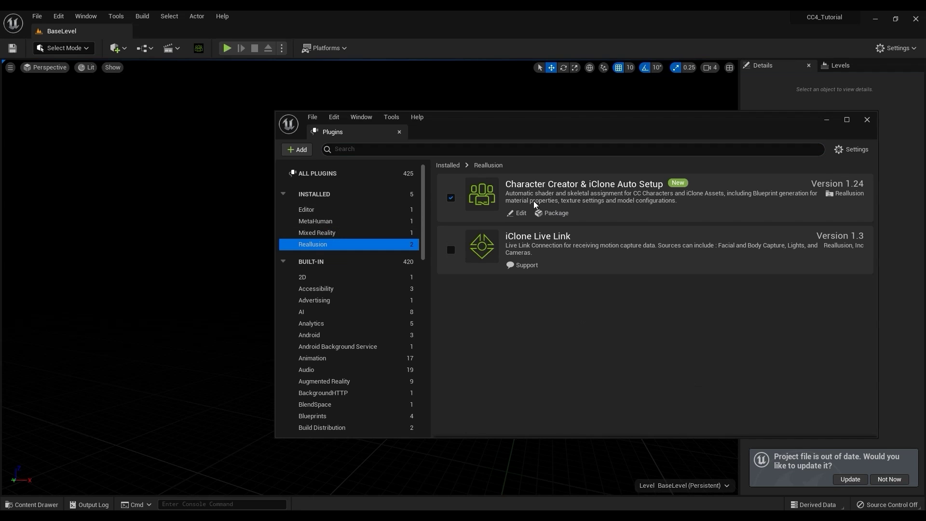
{"action": "left_click", "coordinate": [450, 199]}
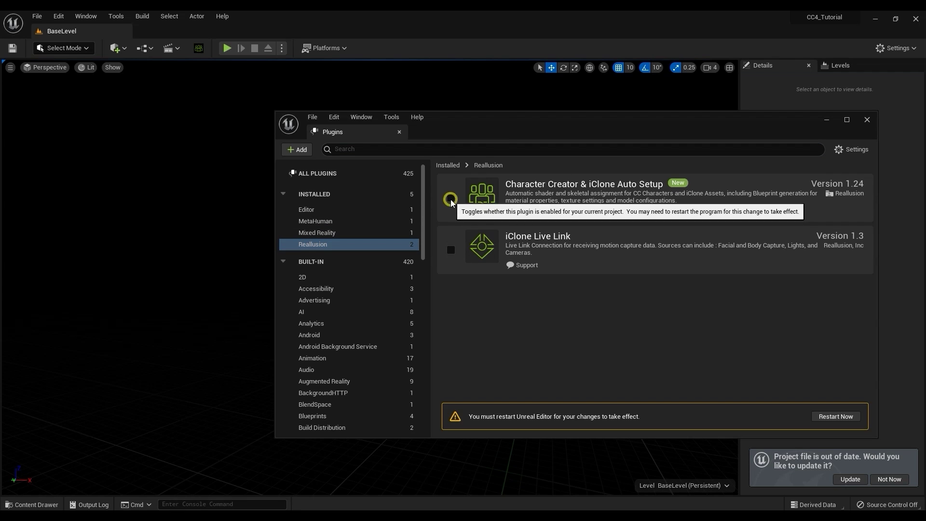
{"action": "left_click", "coordinate": [450, 198]}
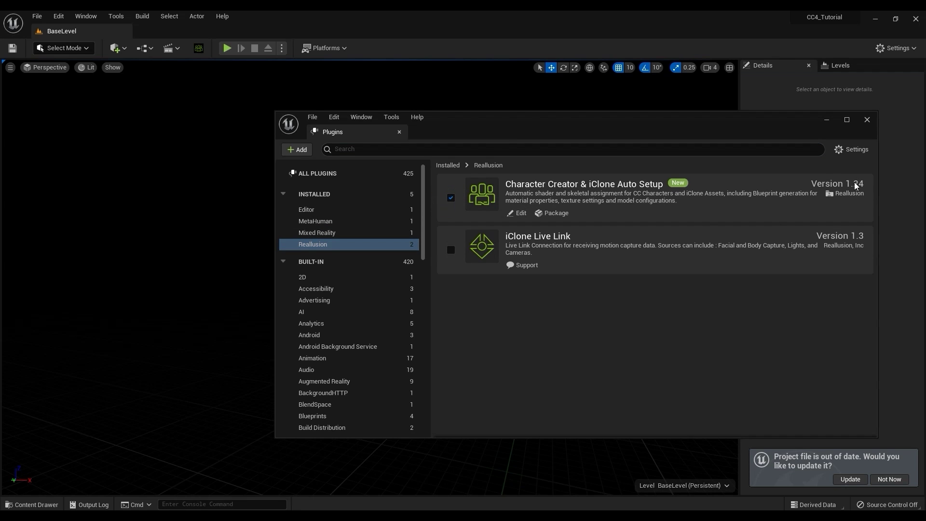
Close the plugin manager and inspect the CC_Shaders folder in the Content Drawer
{"action": "left_click", "coordinate": [870, 122]}
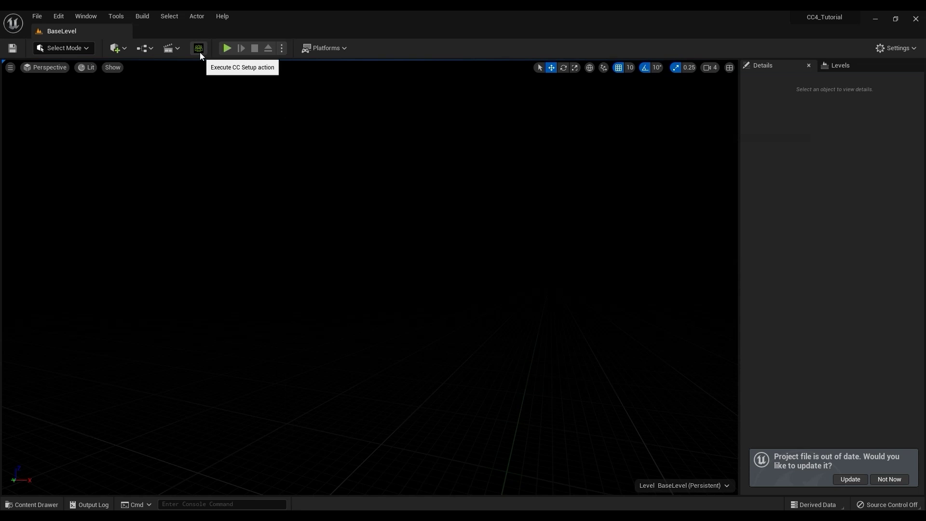
{"action": "left_click", "coordinate": [33, 504]}
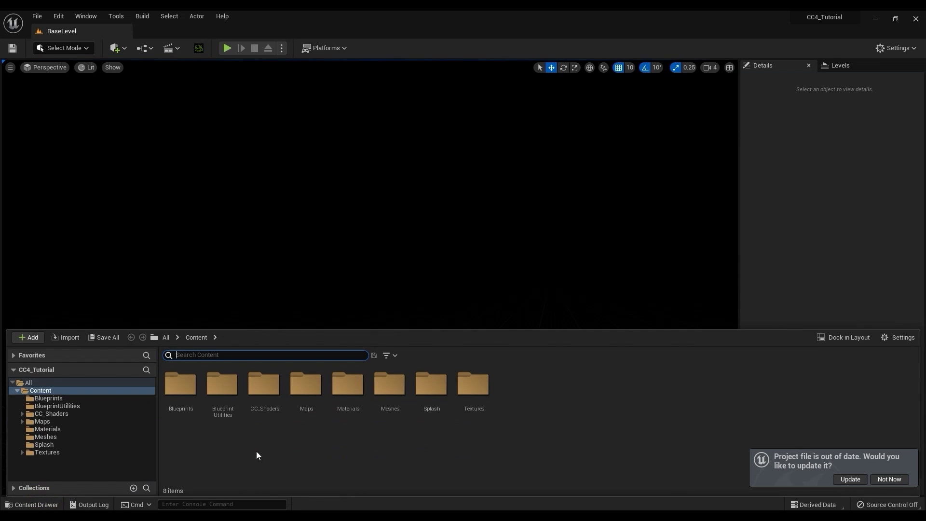
{"action": "double_click", "coordinate": [269, 409]}
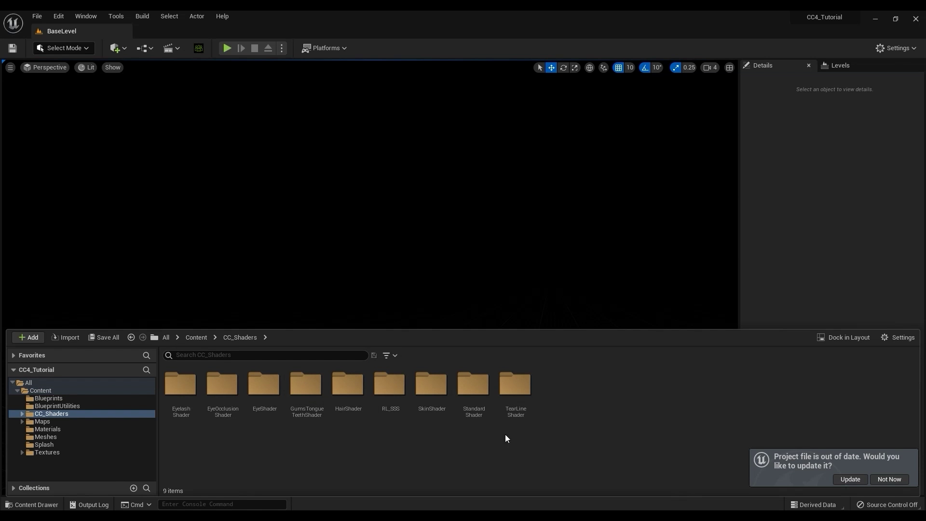
{"action": "left_click", "coordinate": [201, 338]}
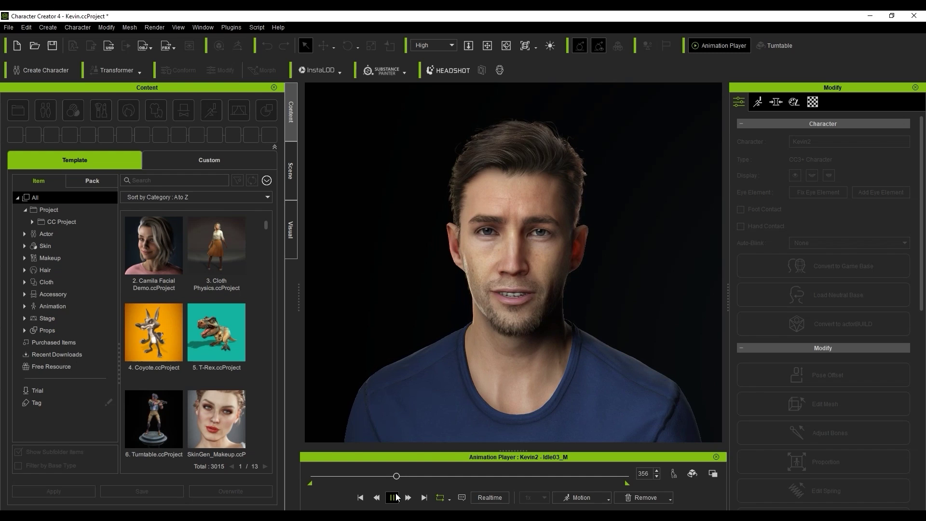
Pause the Idle03_M animation and rewind it to the first frame
{"action": "left_click", "coordinate": [393, 497]}
{"action": "left_click", "coordinate": [360, 498]}
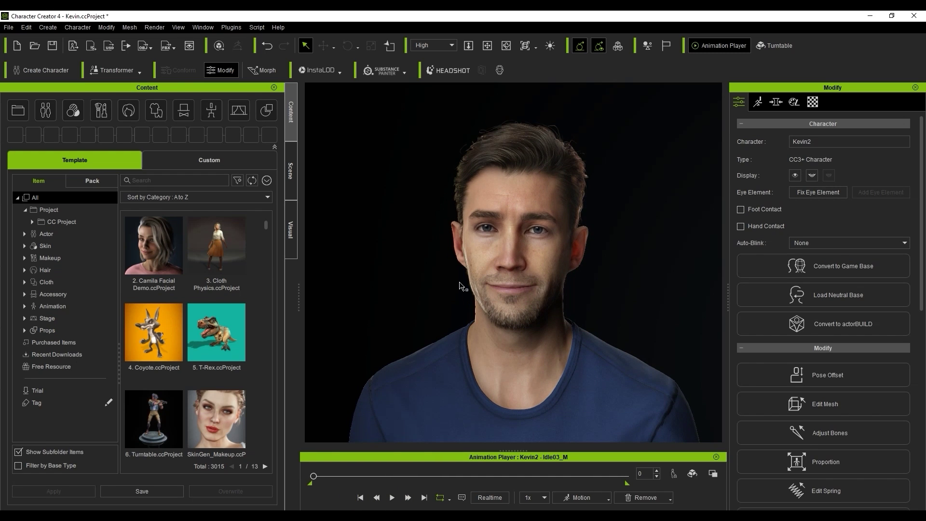
{"action": "left_click", "coordinate": [9, 27]}
{"action": "mouse_move", "coordinate": [97, 118]}
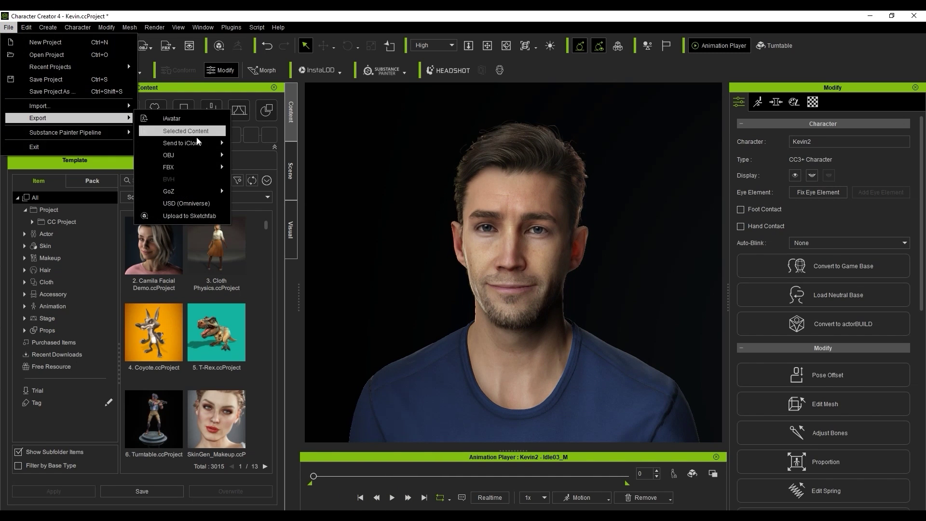
{"action": "mouse_move", "coordinate": [193, 167]}
{"action": "left_click", "coordinate": [307, 179]}
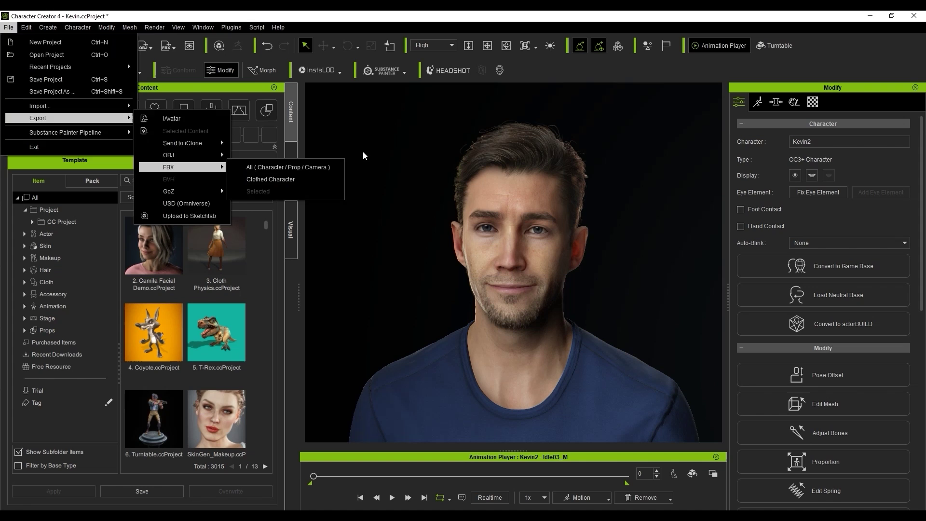
Export the clothed character as FBX with the Unreal preset and Mesh and Motion
{"action": "left_click", "coordinate": [169, 48]}
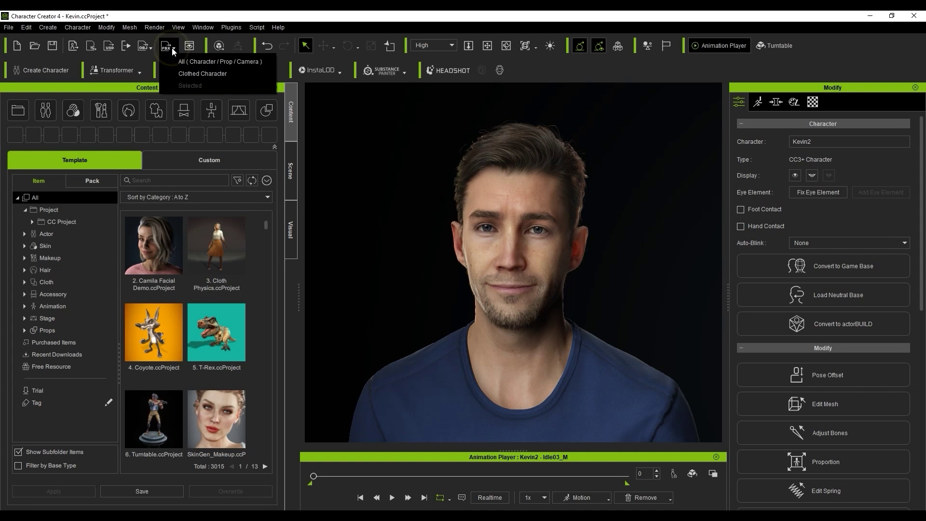
{"action": "left_click", "coordinate": [203, 74]}
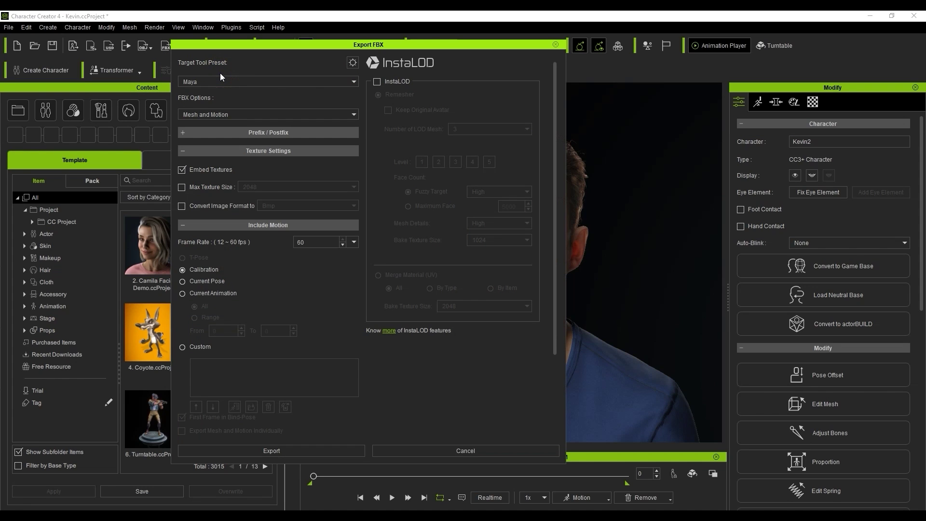
{"action": "left_click", "coordinate": [342, 82]}
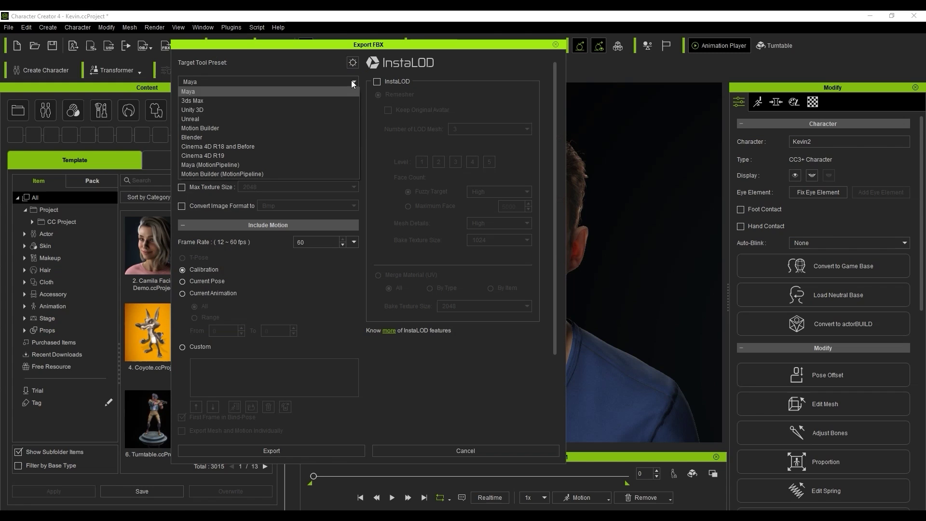
{"action": "left_click", "coordinate": [325, 118]}
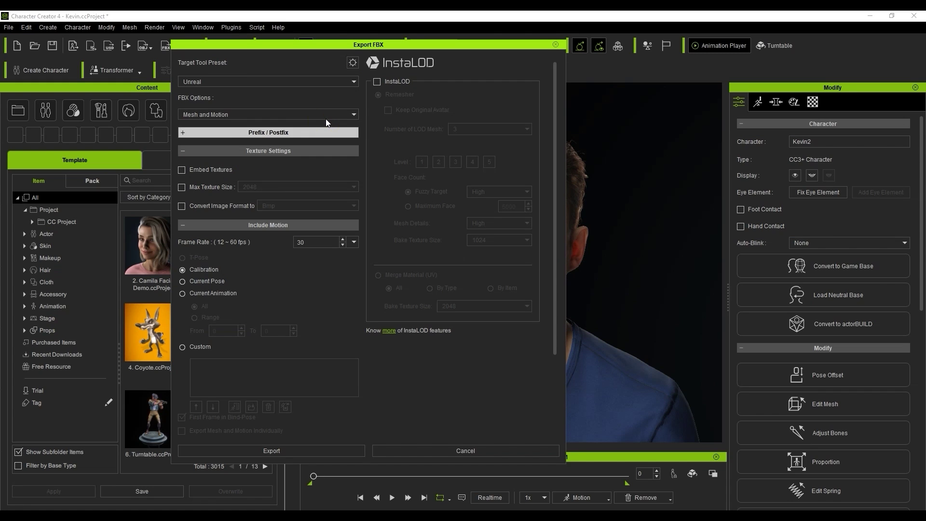
{"action": "left_click", "coordinate": [353, 114]}
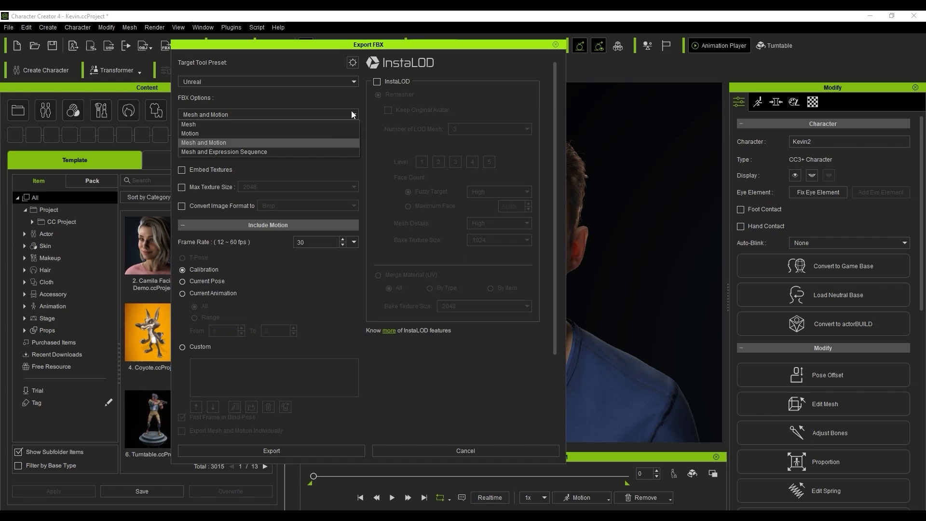
{"action": "left_click", "coordinate": [334, 142]}
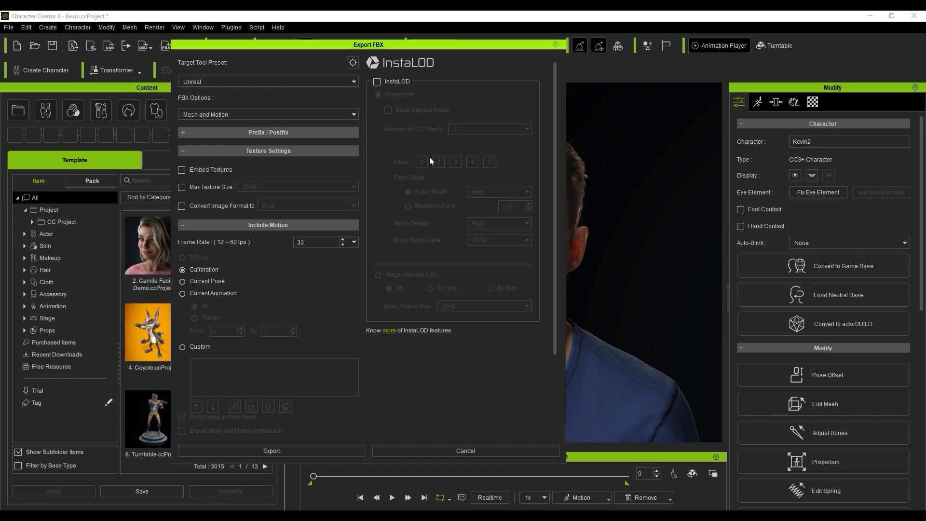
Set the maximum texture size to 4096 and bring up the frame rate options
{"action": "left_click_drag", "start_coordinate": [557, 166], "coordinate": [548, 214]}
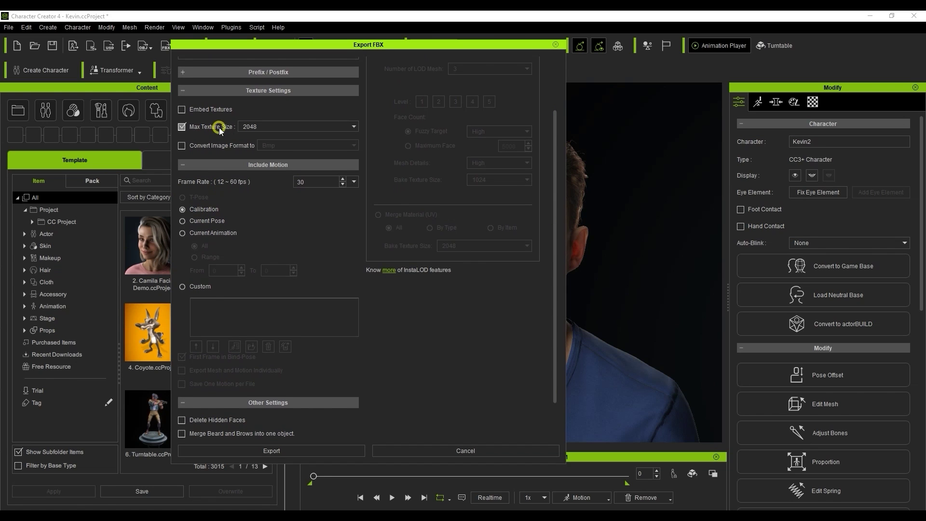
{"action": "left_click", "coordinate": [271, 127]}
{"action": "left_click", "coordinate": [273, 173]}
{"action": "left_click_drag", "start_coordinate": [554, 166], "coordinate": [550, 196]}
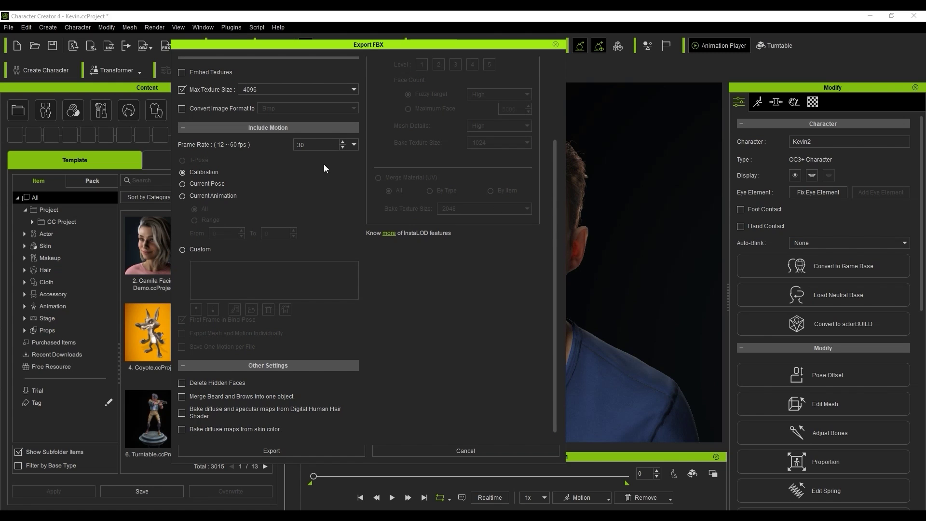
{"action": "left_click", "coordinate": [355, 145]}
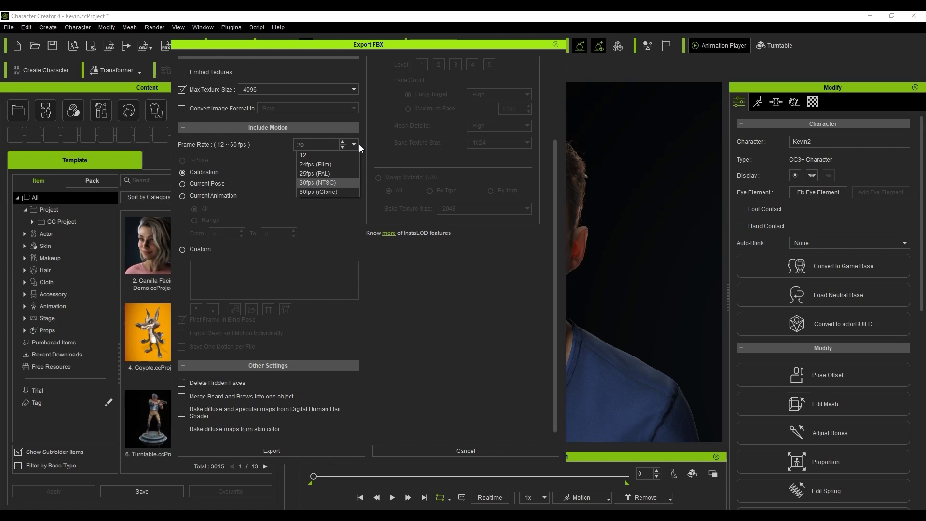
Keep 30 fps and export the current animation, adjusting the range's end frame
{"action": "left_click", "coordinate": [362, 143]}
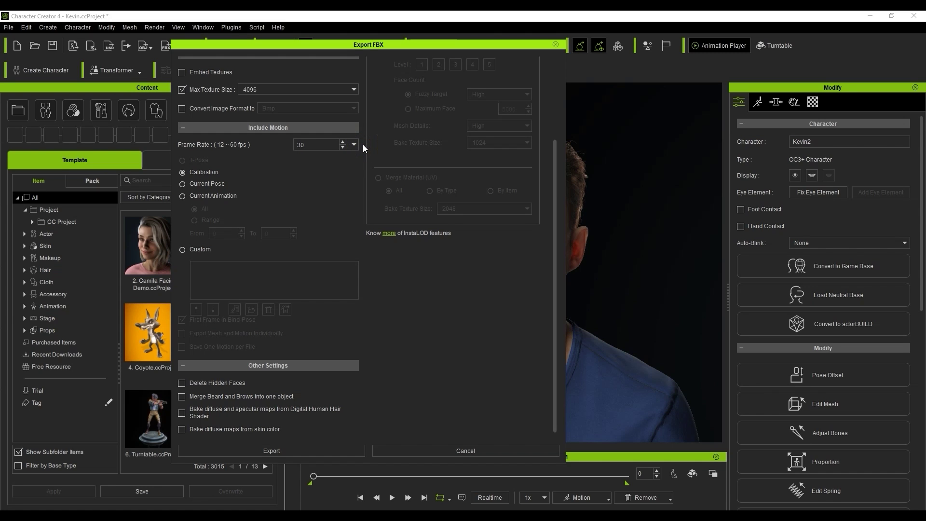
{"action": "left_click", "coordinate": [230, 196]}
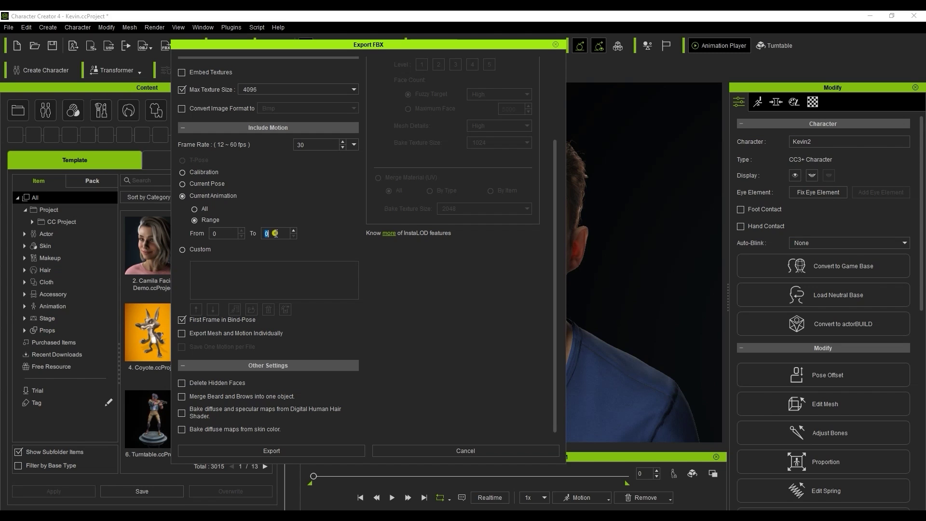
{"action": "left_click", "coordinate": [272, 233]}
Include custom motions DanceTurn_M, CatWalk_M and Walk_M, delete hidden faces, and export
{"action": "left_click", "coordinate": [191, 250]}
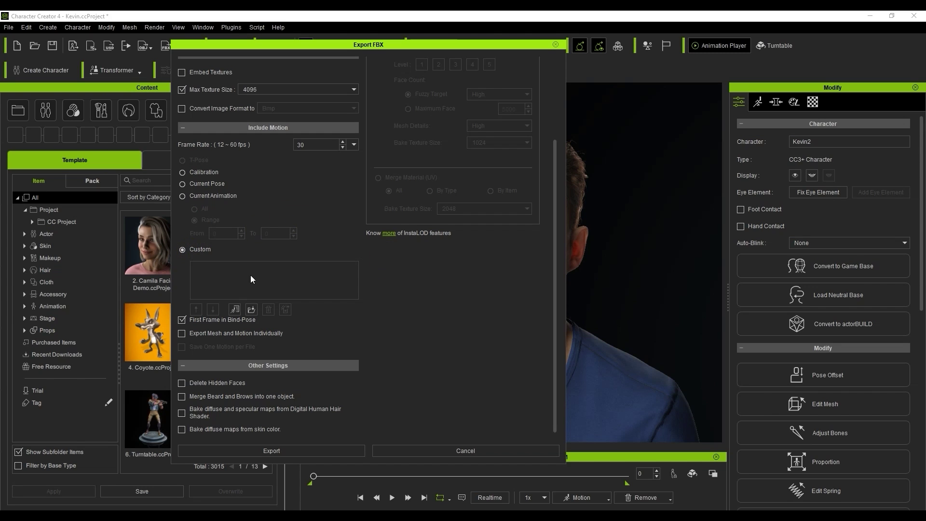
{"action": "left_click", "coordinate": [233, 309]}
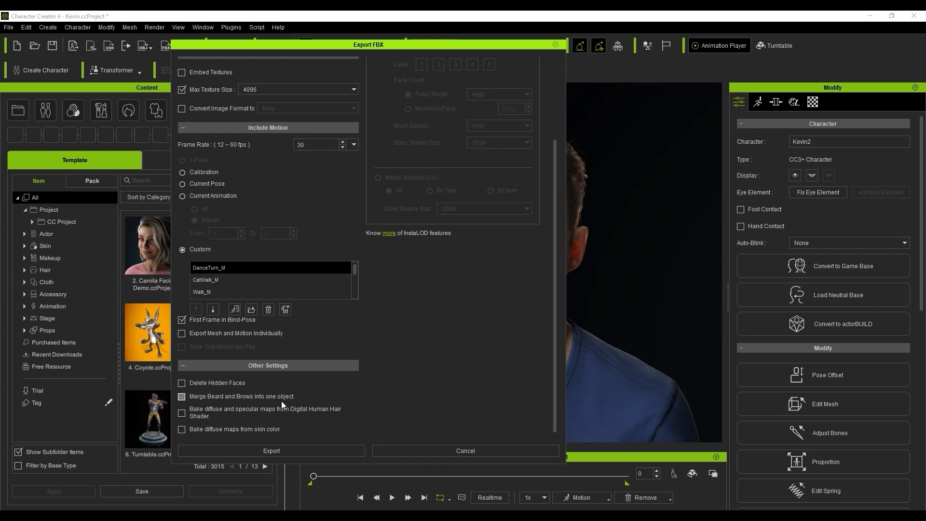
{"action": "left_click", "coordinate": [239, 385]}
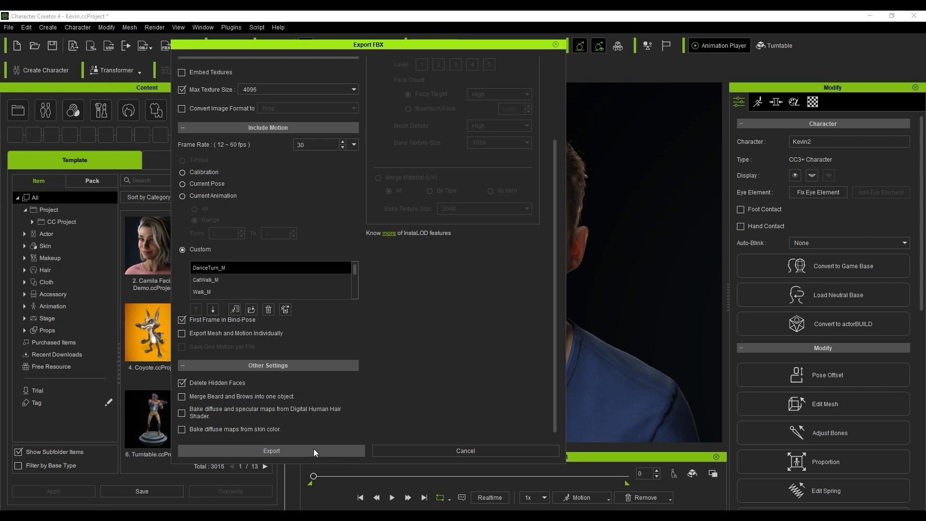
{"action": "left_click", "coordinate": [337, 451]}
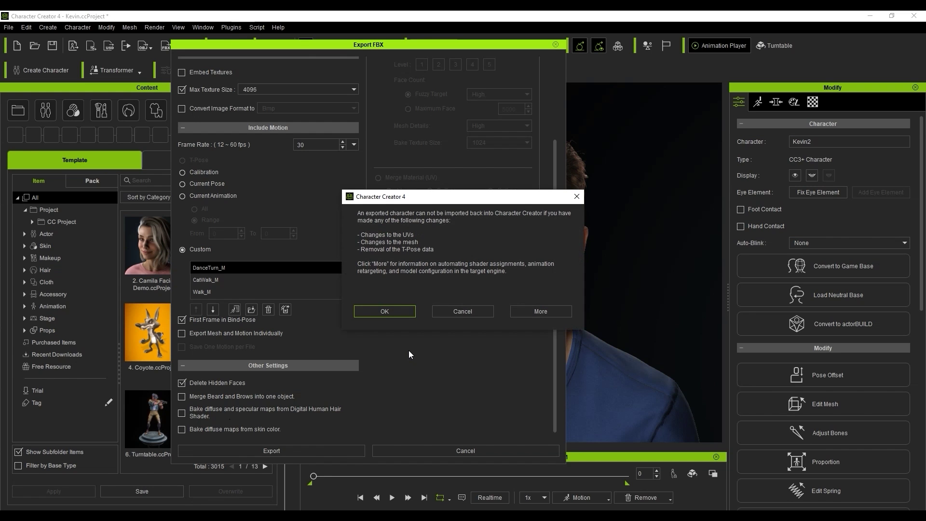
Accept the export warning and create a Kevin_Unreal folder on the Desktop
{"action": "left_click", "coordinate": [414, 312]}
{"action": "left_click", "coordinate": [39, 104]}
{"action": "right_click", "coordinate": [269, 204]}
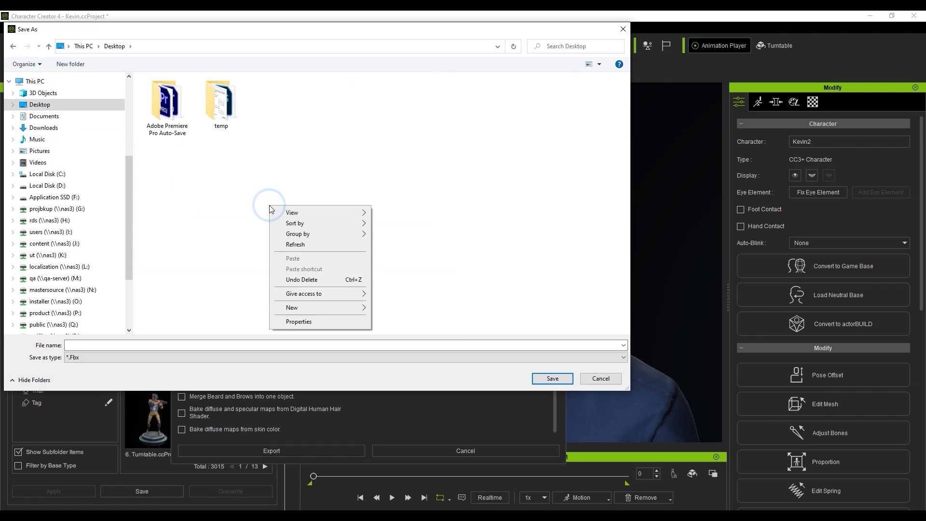
{"action": "mouse_move", "coordinate": [337, 307]}
{"action": "left_click", "coordinate": [388, 310]}
{"action": "type", "text": "Kevin_Unreal"}
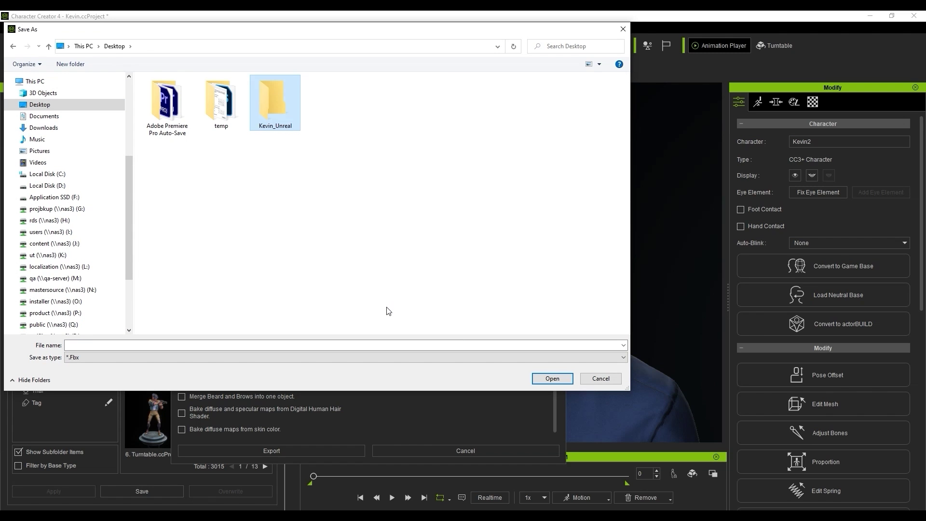
{"action": "double_click", "coordinate": [275, 104]}
Save the export as Kevin_Unreal inside the Kevin_Unreal folder
{"action": "left_click", "coordinate": [130, 344]}
{"action": "type", "text": "Kevin_Unreal"}
{"action": "left_click", "coordinate": [553, 378]}
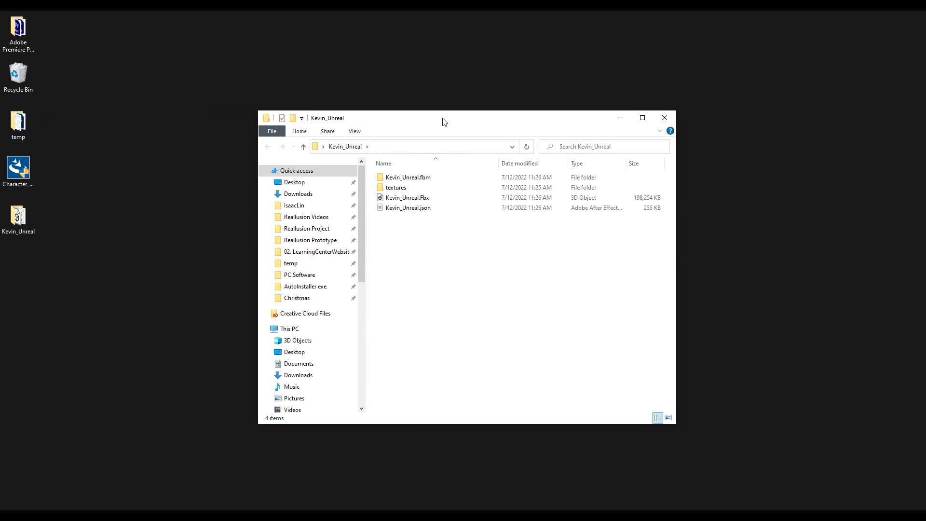
Review the exported Kevin_Unreal.Fbx, json, textures folder and Kevin_Unreal.fbm texture images
{"action": "left_click", "coordinate": [441, 198]}
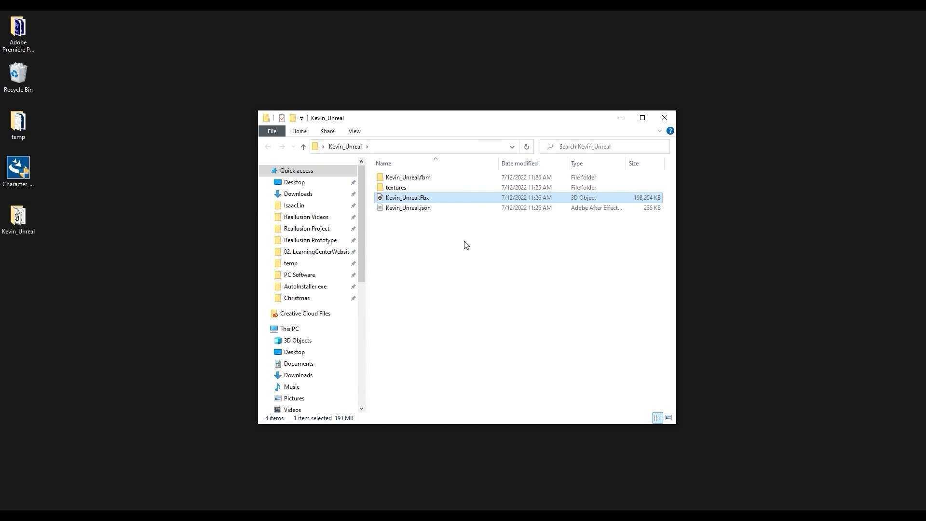
{"action": "left_click", "coordinate": [436, 209]}
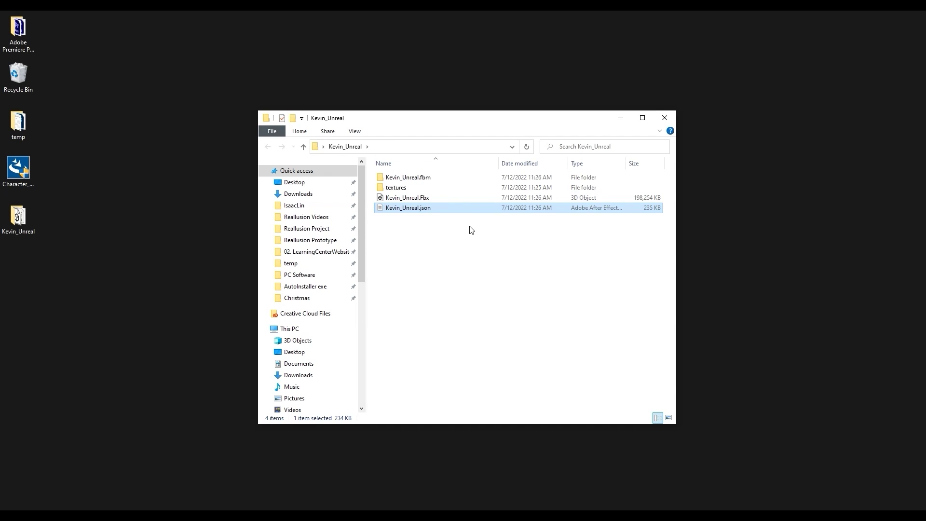
{"action": "double_click", "coordinate": [461, 188]}
{"action": "double_click", "coordinate": [461, 179]}
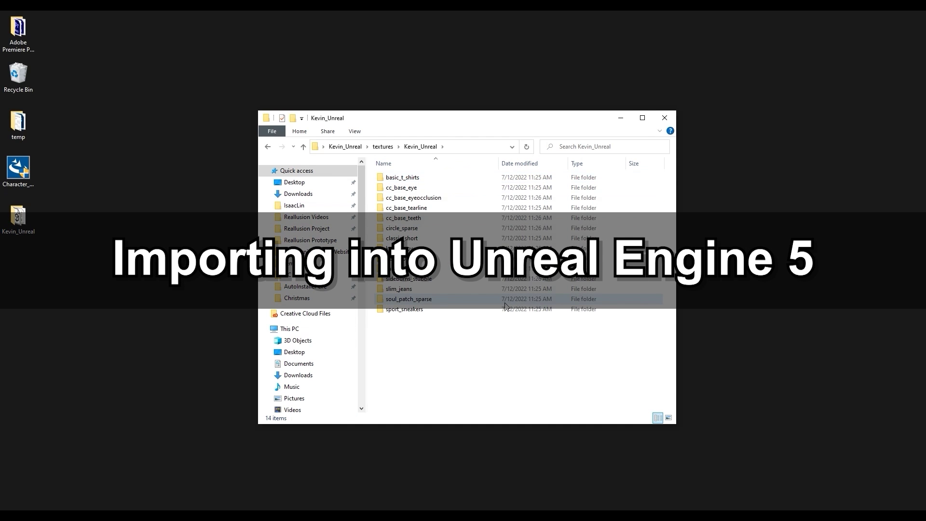
{"action": "left_click", "coordinate": [304, 147]}
{"action": "left_click", "coordinate": [303, 146]}
{"action": "double_click", "coordinate": [430, 179]}
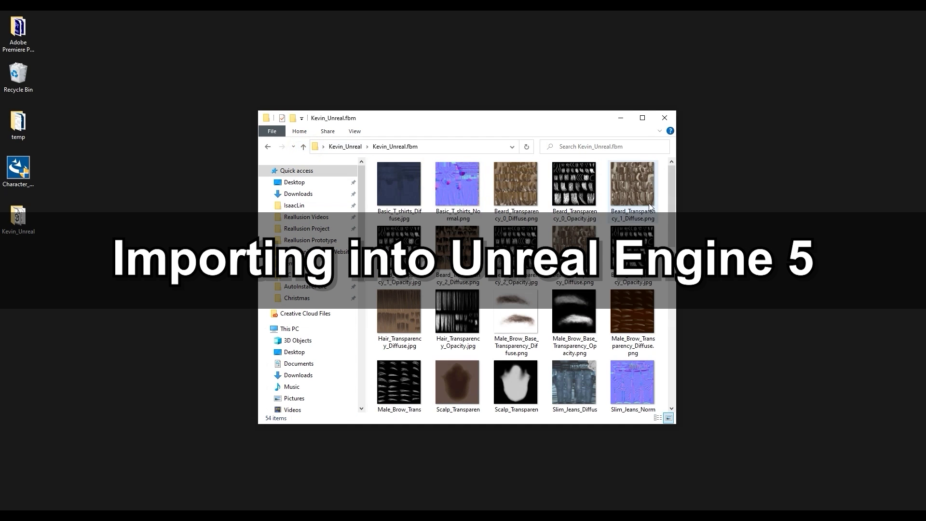
{"action": "mouse_move", "coordinate": [671, 208]}
{"action": "left_mouse_down"}
{"action": "mouse_move", "coordinate": [685, 324]}
{"action": "mouse_move", "coordinate": [673, 224]}
{"action": "left_mouse_up"}
{"action": "left_click", "coordinate": [346, 146]}
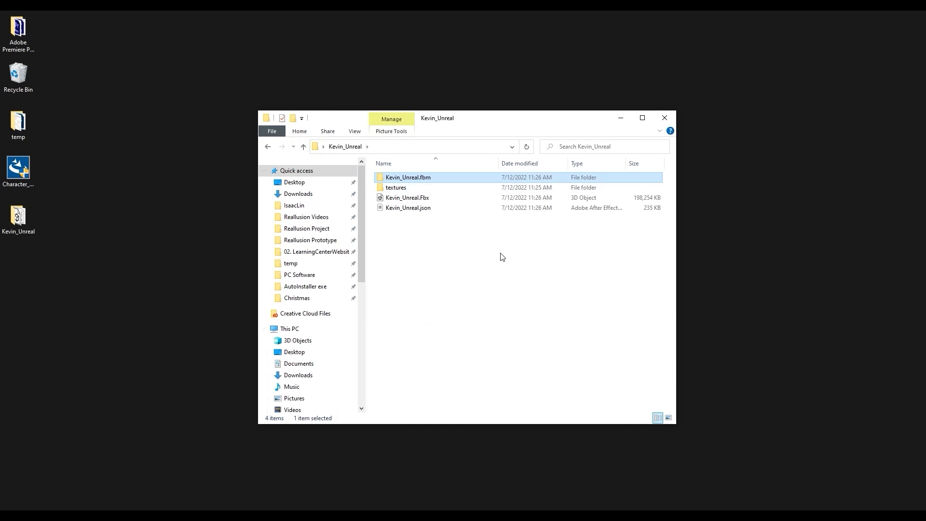
{"action": "left_click", "coordinate": [502, 257]}
Create a new Kevin_Unreal folder in the Content Drawer and open it
{"action": "left_click", "coordinate": [621, 118]}
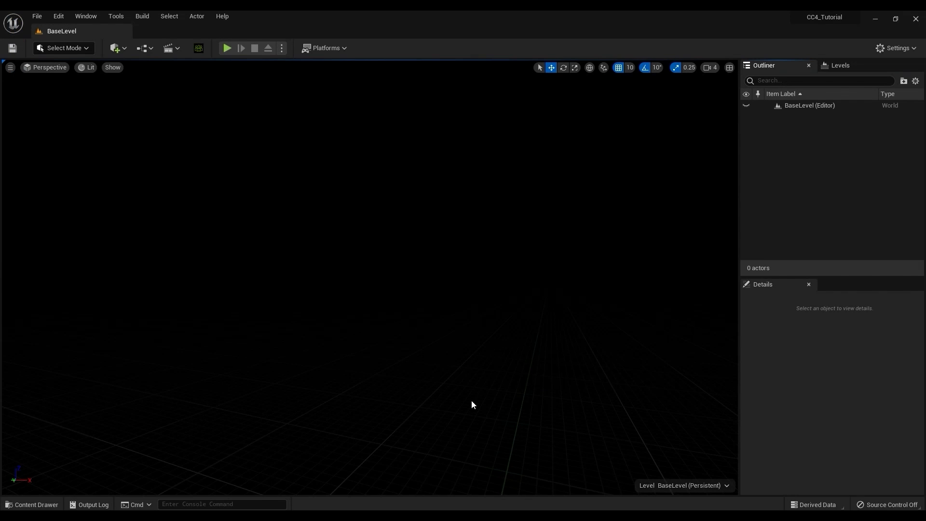
{"action": "left_click", "coordinate": [33, 504]}
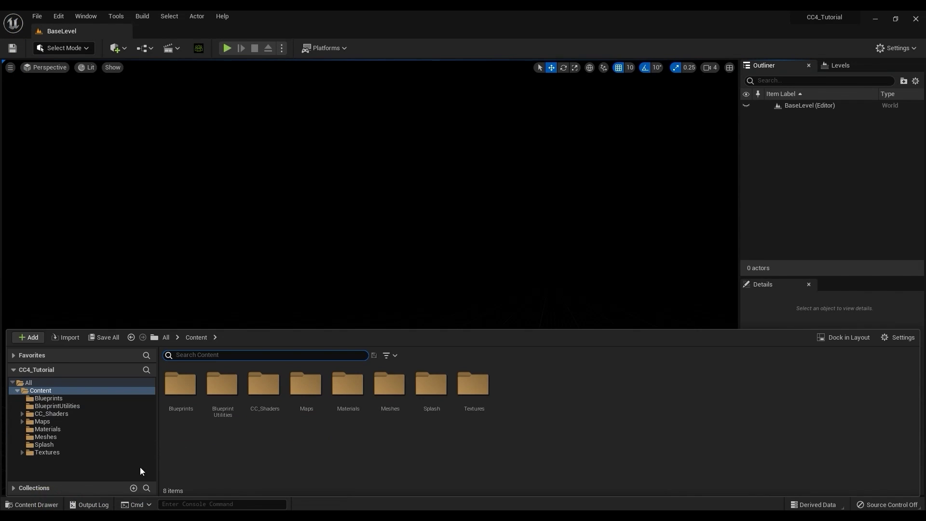
{"action": "right_click", "coordinate": [536, 428]}
{"action": "left_click", "coordinate": [619, 137]}
{"action": "type", "text": "Kev"}
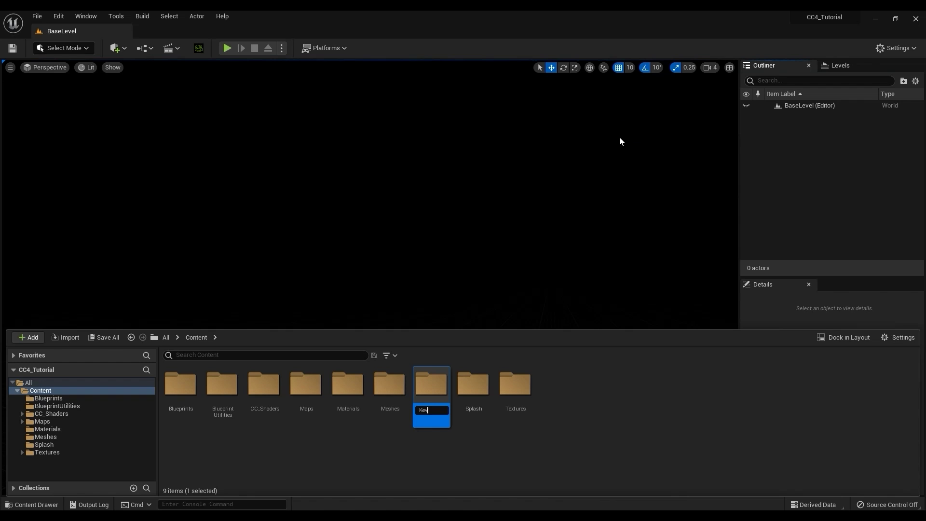
{"action": "type", "text": "in_Unreal"}
{"action": "key", "text": "Return"}
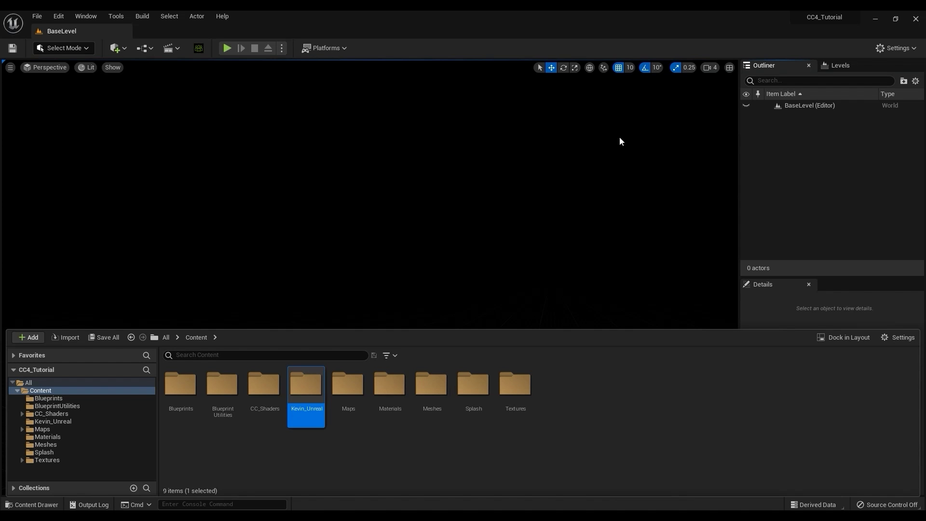
{"action": "double_click", "coordinate": [309, 396]}
Import Desktop/Kevin_Unreal/Kevin_Unreal.Fbx into the folder, choosing HQ Shader for auto setup
{"action": "right_click", "coordinate": [343, 416]}
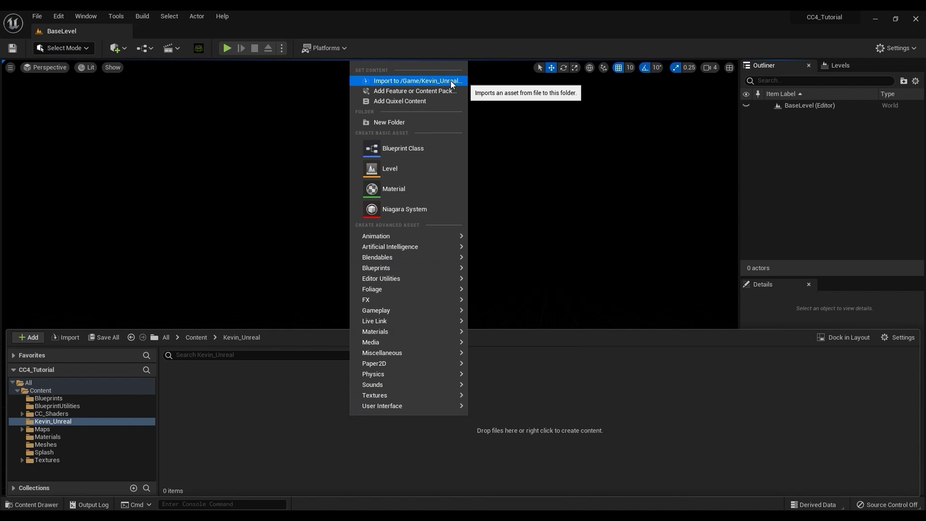
{"action": "left_click", "coordinate": [428, 77]}
{"action": "left_click", "coordinate": [44, 93]}
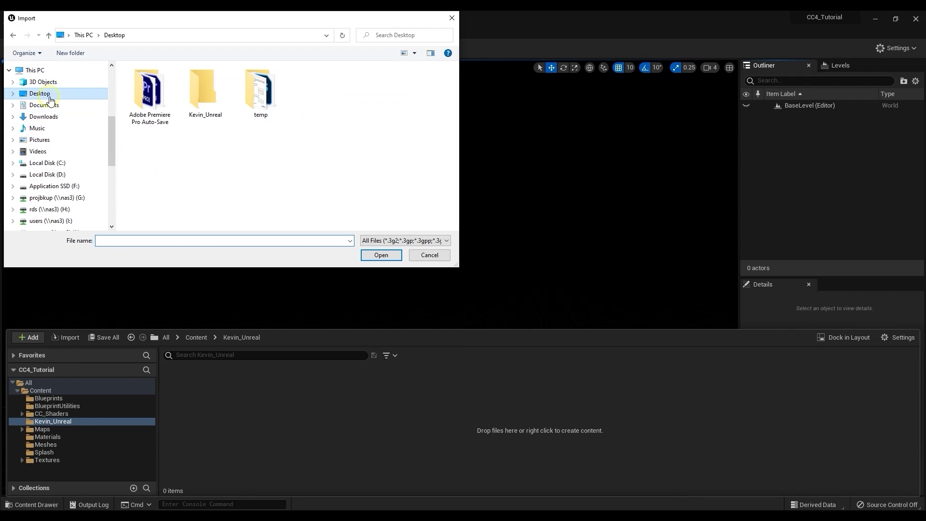
{"action": "double_click", "coordinate": [205, 96]}
{"action": "left_click", "coordinate": [173, 101]}
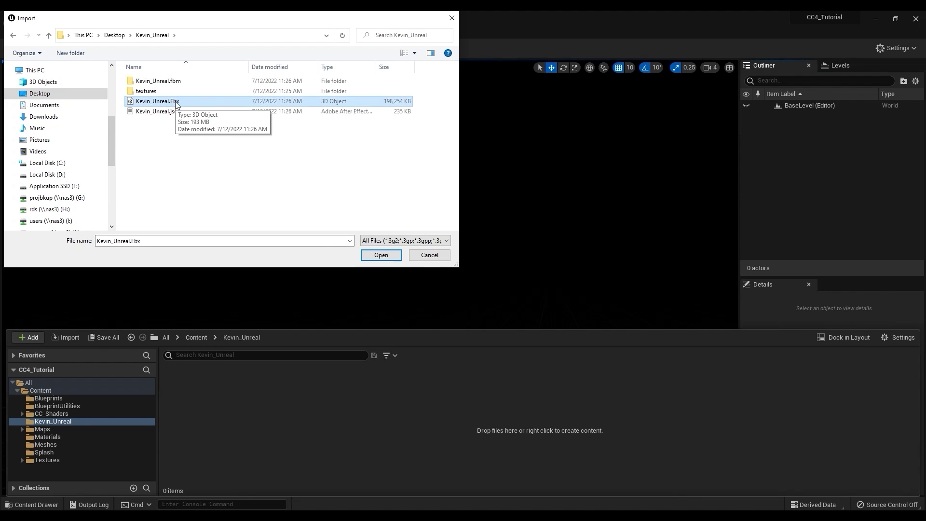
{"action": "left_click", "coordinate": [381, 255]}
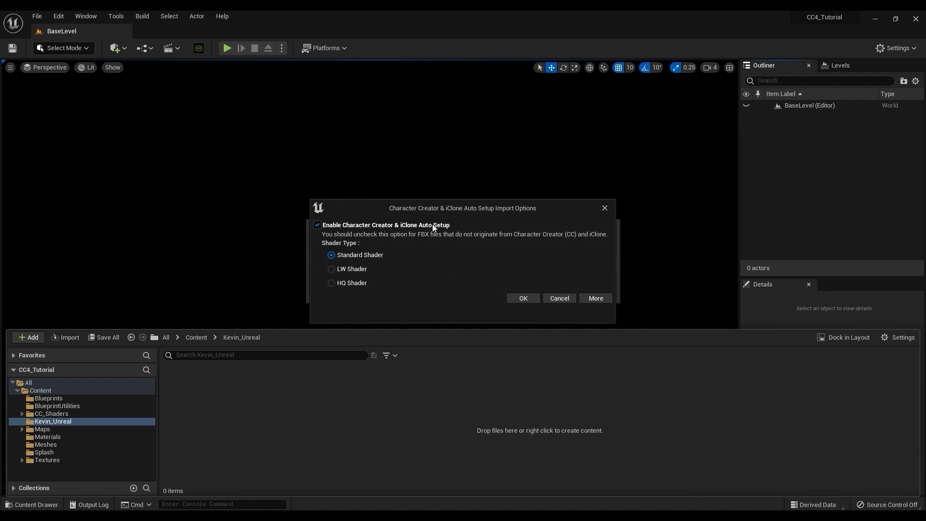
{"action": "left_click", "coordinate": [355, 284]}
Accept the auto setup and enable Use T0 As Ref Pose under Mesh Advanced
{"action": "left_click", "coordinate": [534, 300]}
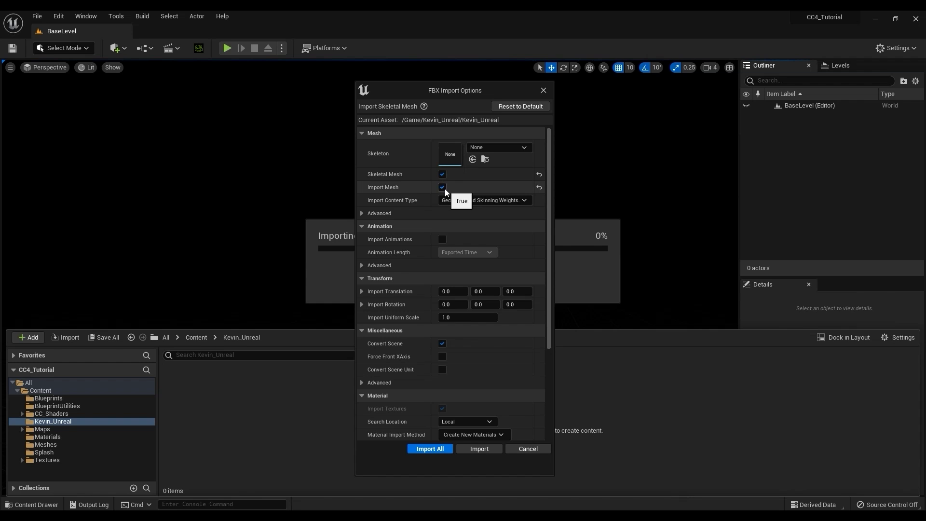
{"action": "left_click", "coordinate": [361, 214]}
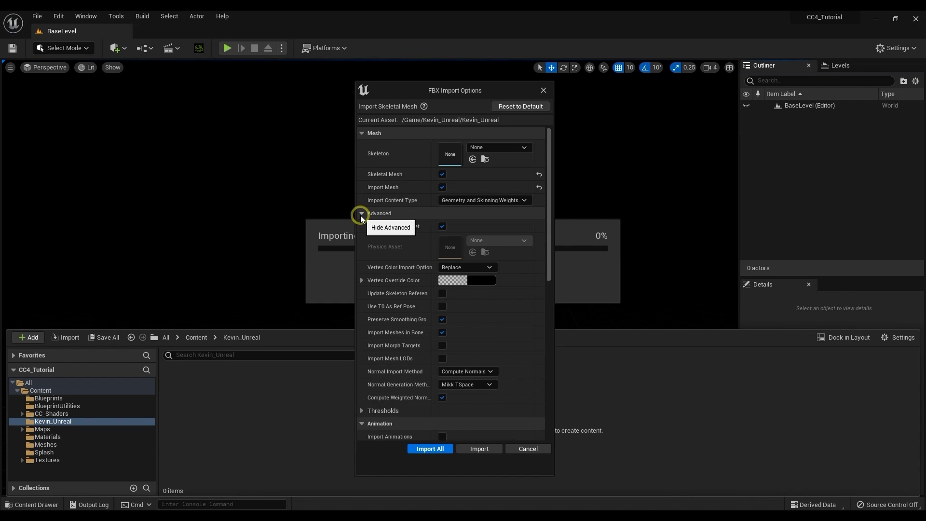
{"action": "left_click_drag", "start_coordinate": [546, 232], "coordinate": [545, 258]}
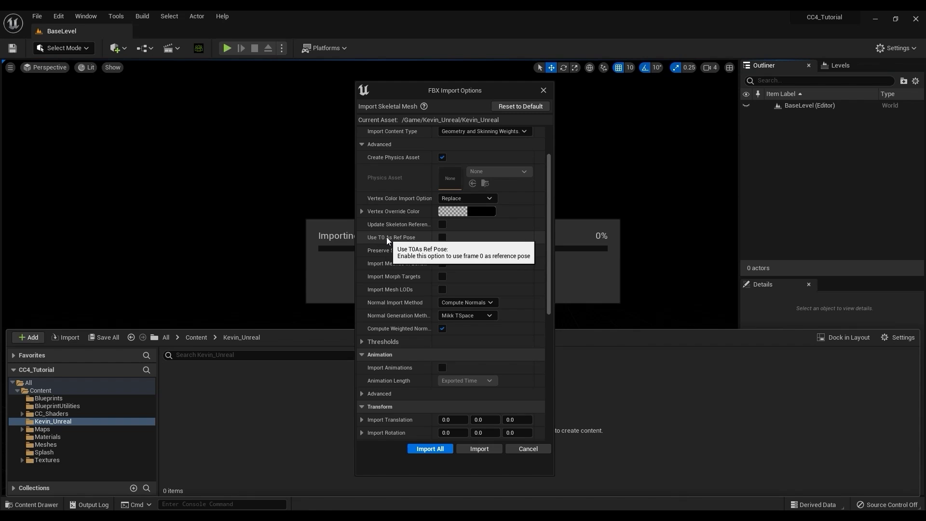
{"action": "left_click", "coordinate": [442, 237]}
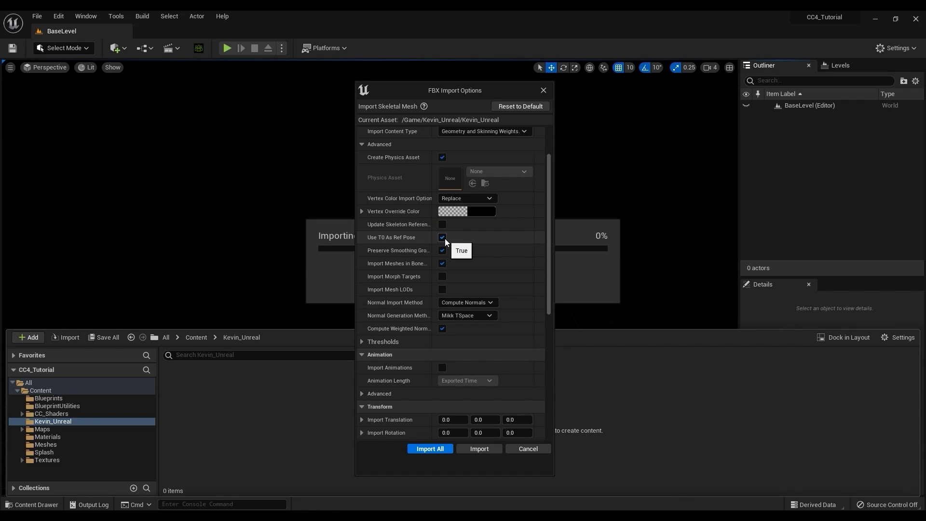
{"action": "left_click_drag", "start_coordinate": [548, 251], "coordinate": [549, 269]}
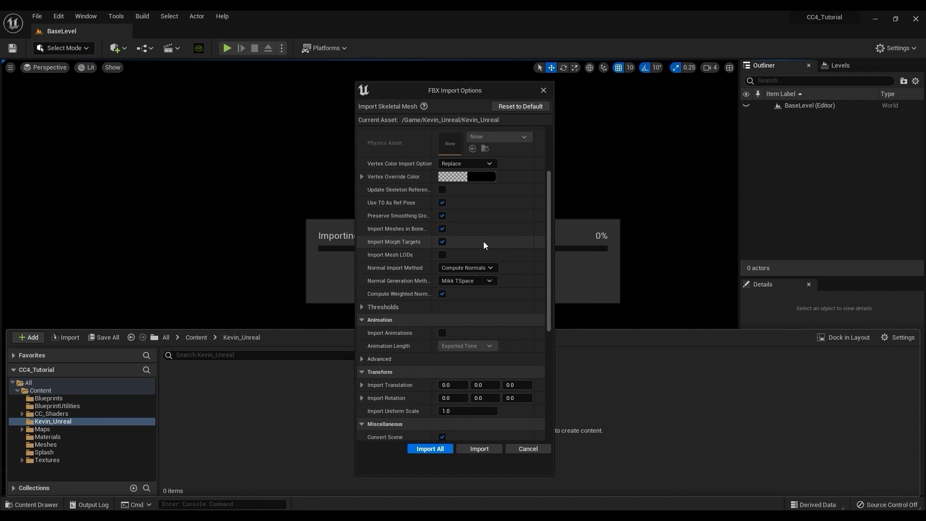
Enable Import Animations with Animated Time length, then Import All
{"action": "left_click_drag", "start_coordinate": [548, 192], "coordinate": [554, 251]}
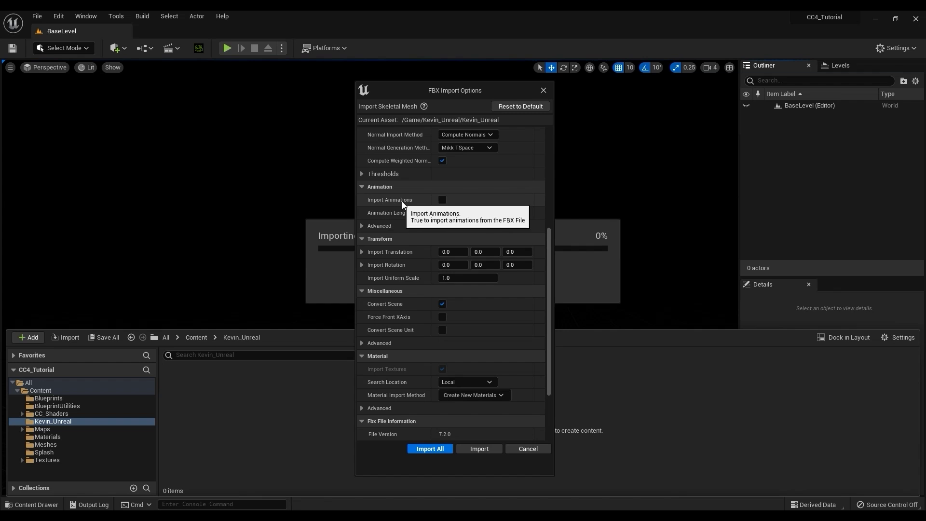
{"action": "left_click", "coordinate": [445, 202]}
{"action": "left_click", "coordinate": [492, 215]}
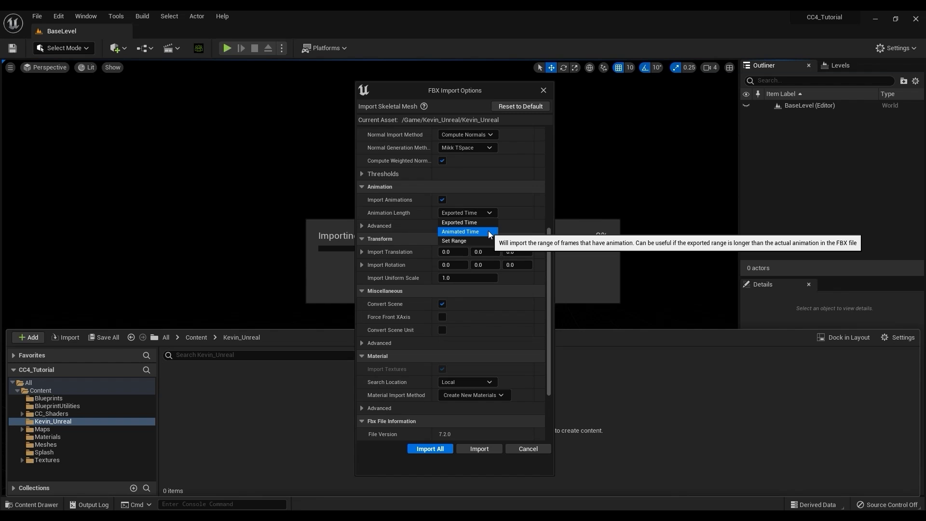
{"action": "left_click", "coordinate": [489, 233]}
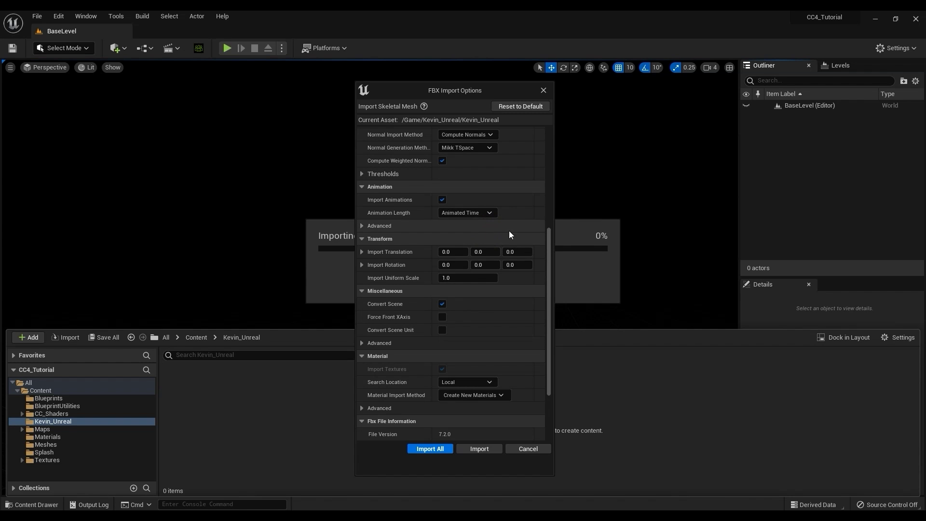
{"action": "scroll", "coordinate": [540, 289], "scroll_direction": "down", "scroll_amount": 3}
{"action": "scroll", "coordinate": [542, 344], "scroll_direction": "down", "scroll_amount": 2}
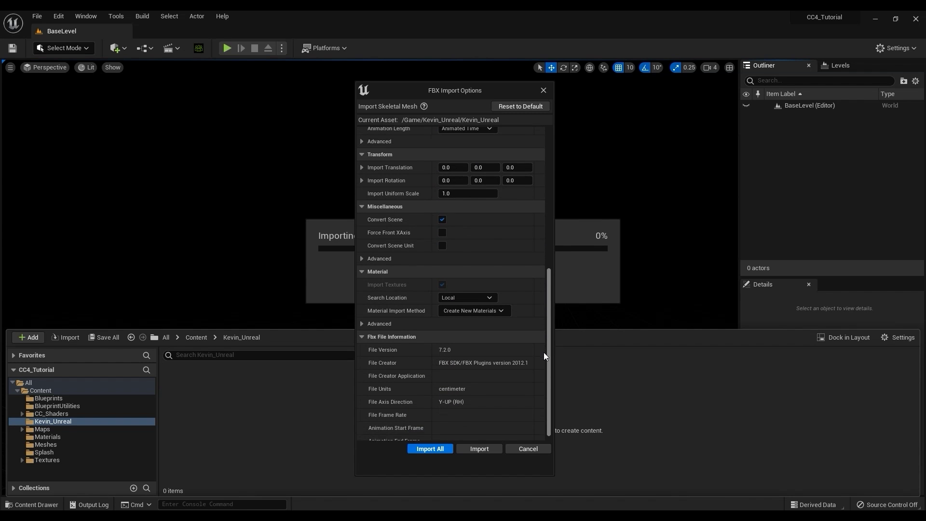
{"action": "left_click", "coordinate": [442, 452]}
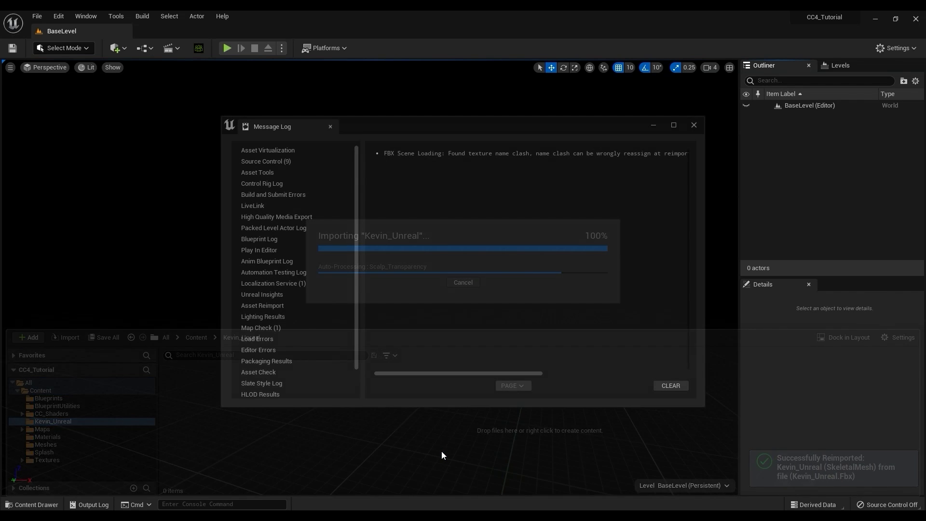
Close the Message Log and check the imported animations and physics asset in Kevin_Unreal
{"action": "left_click", "coordinate": [699, 125]}
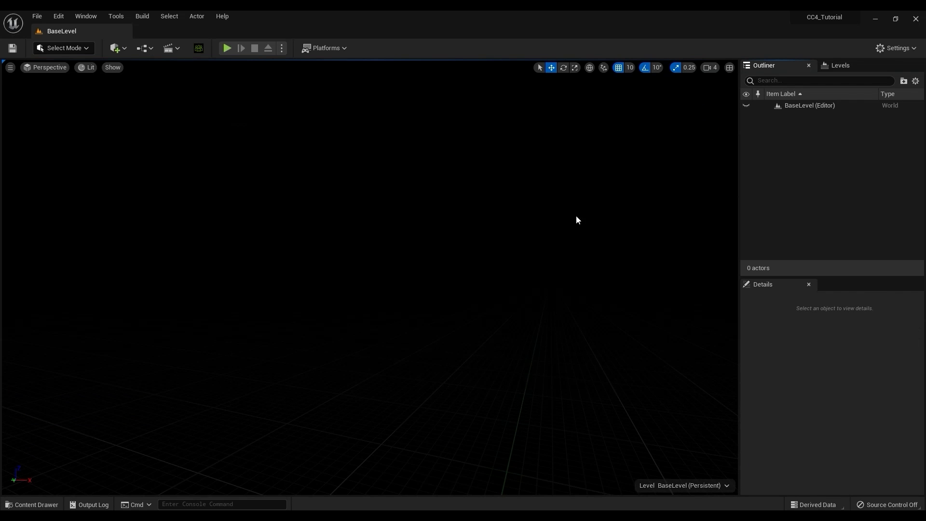
{"action": "left_click", "coordinate": [37, 504]}
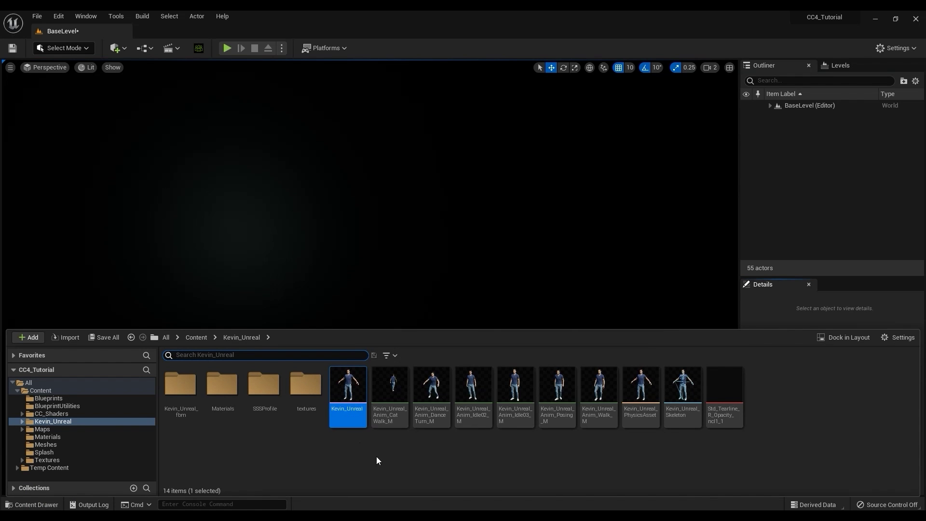
{"action": "left_click", "coordinate": [386, 421]}
{"action": "left_click", "coordinate": [611, 429], "text": "shift"}
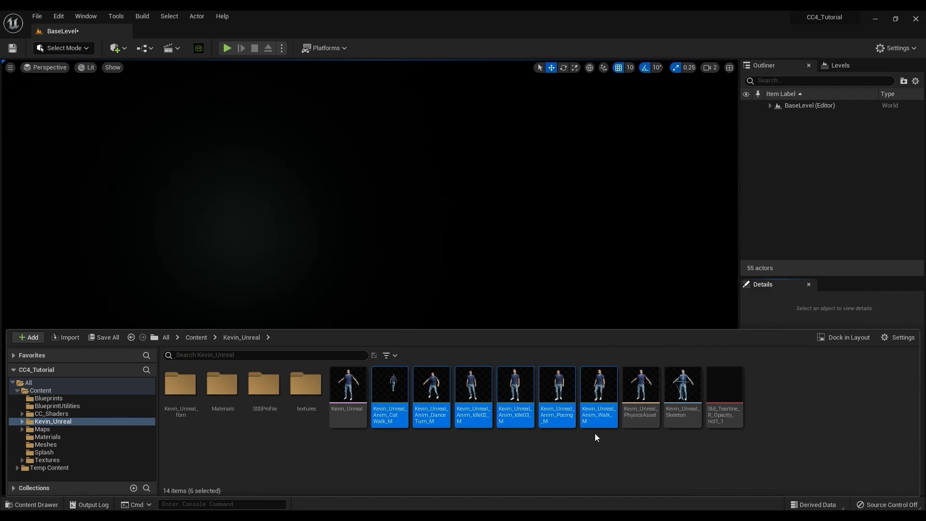
{"action": "left_click", "coordinate": [640, 412]}
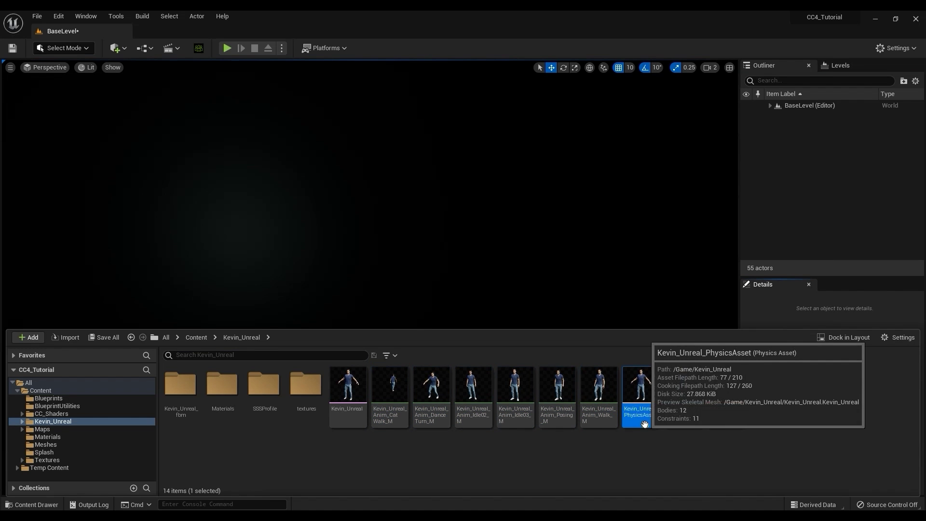
{"action": "left_click", "coordinate": [654, 444]}
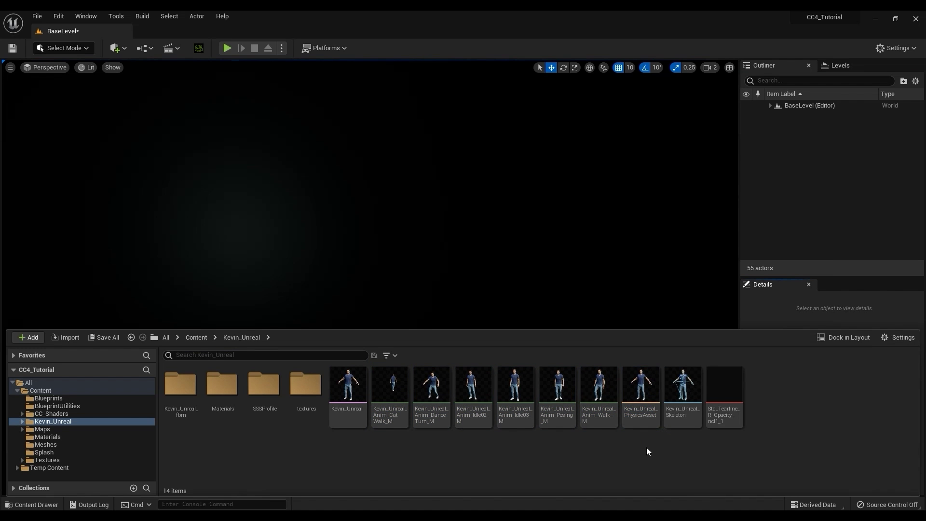
Place Kevin_Unreal in the level at location 0,0,0 with scale 0.88
{"action": "left_click_drag", "start_coordinate": [346, 422], "coordinate": [383, 411]}
{"action": "left_click", "coordinate": [910, 401]}
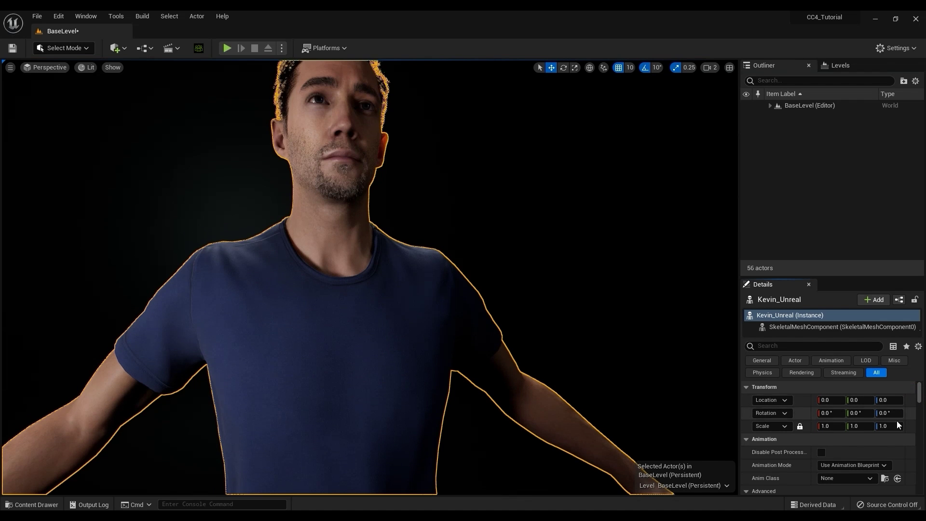
{"action": "left_click", "coordinate": [889, 426]}
{"action": "type", "text": "0.88"}
{"action": "key", "text": "Return"}
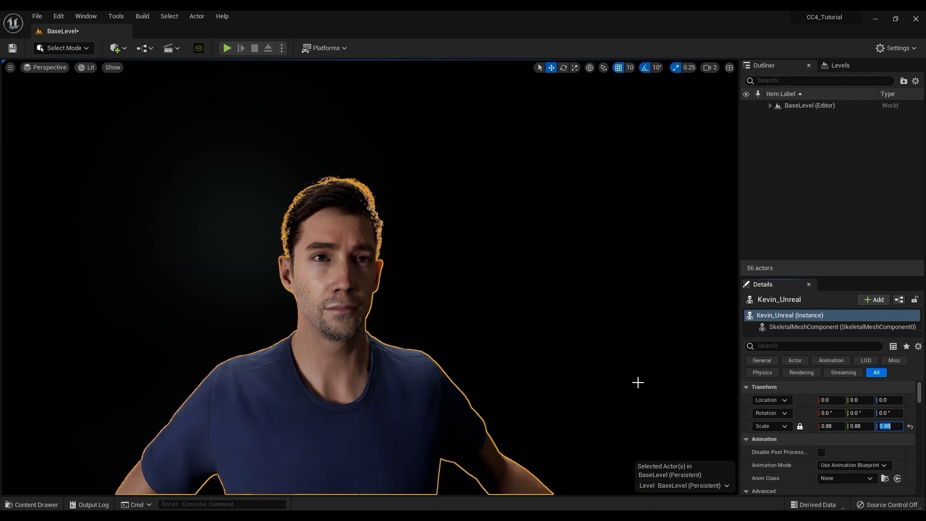
{"action": "left_click_drag", "start_coordinate": [639, 381], "coordinate": [627, 401]}
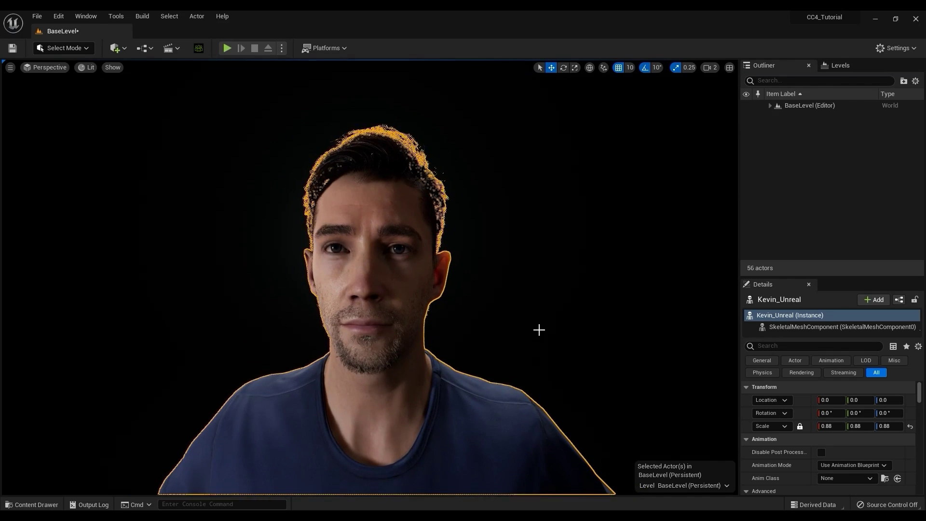
Open the Kevin_Unreal skeletal mesh and its hair transparency material instance
{"action": "left_click", "coordinate": [50, 505]}
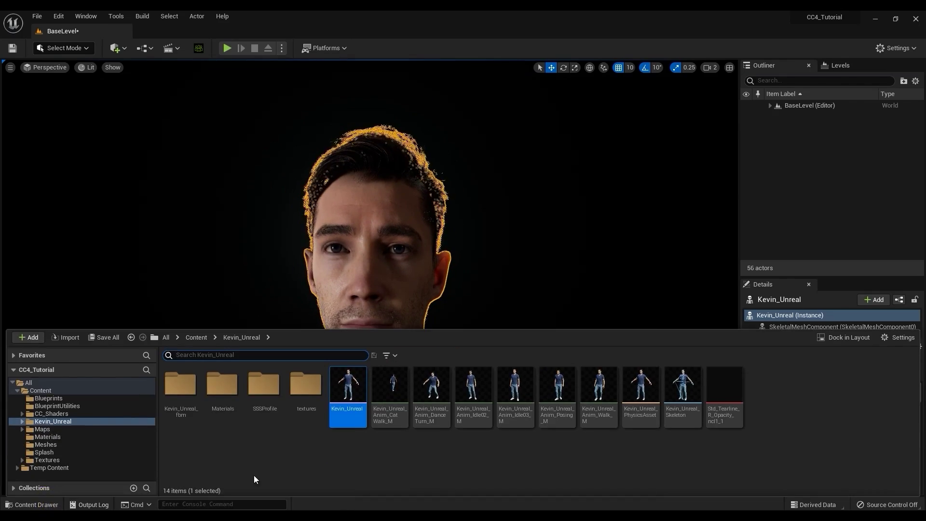
{"action": "double_click", "coordinate": [357, 388]}
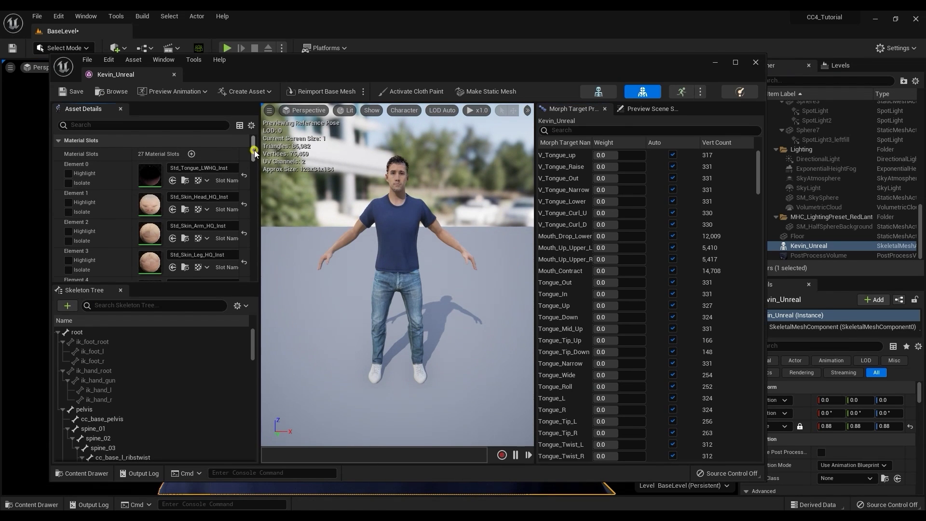
{"action": "left_click_drag", "start_coordinate": [253, 150], "coordinate": [255, 187]}
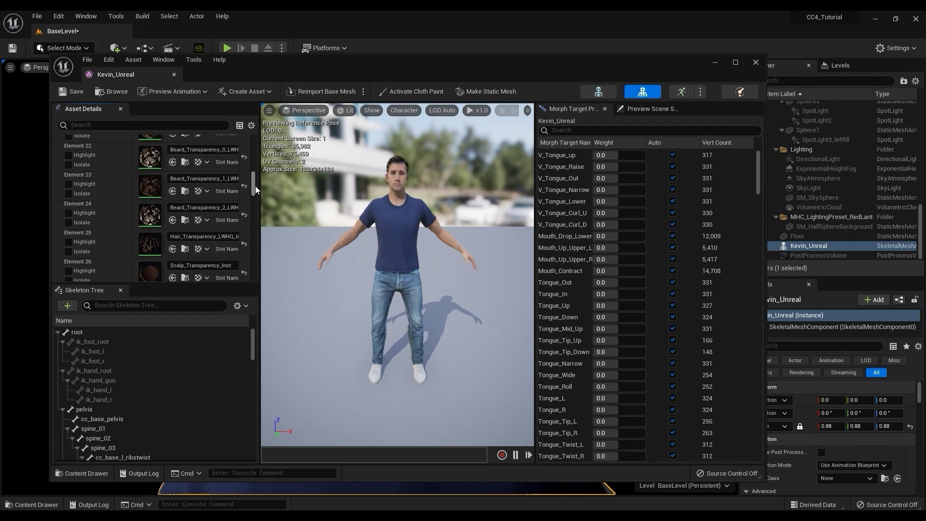
{"action": "double_click", "coordinate": [152, 245]}
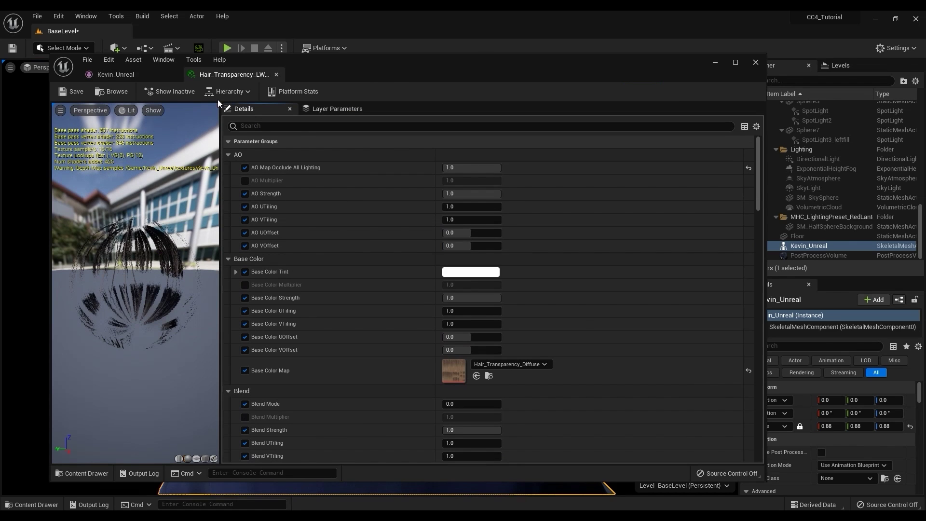
Open the parent material RL_Hair_Specular and browse its graph
{"action": "left_click", "coordinate": [248, 93]}
{"action": "left_click", "coordinate": [244, 117]}
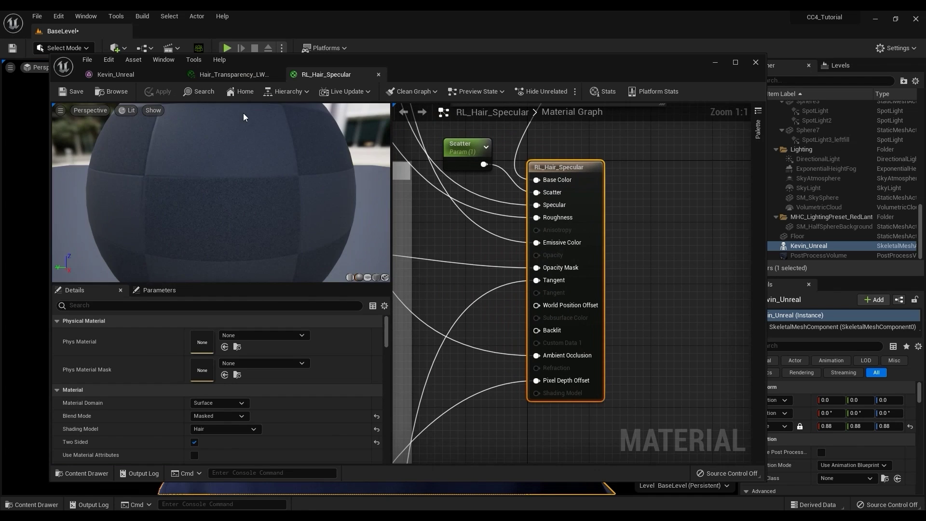
{"action": "scroll", "coordinate": [519, 325], "scroll_direction": "down", "scroll_amount": 10}
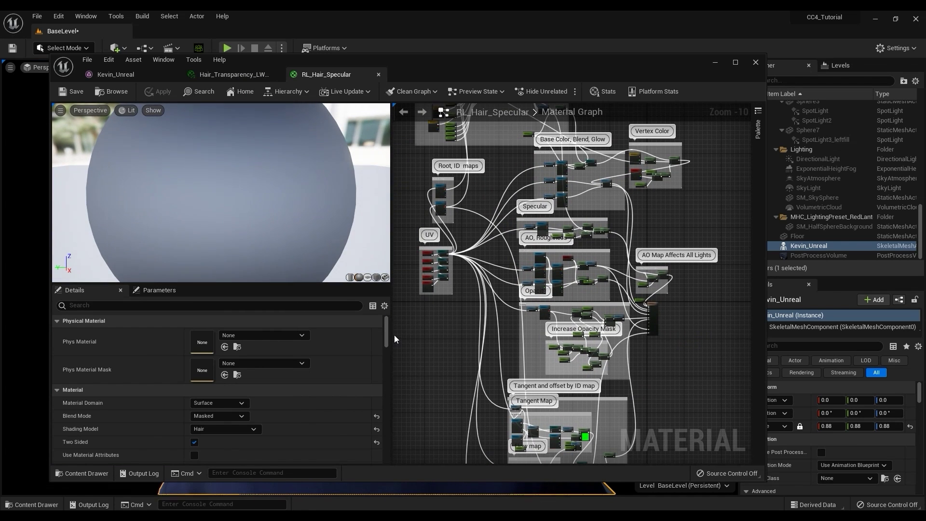
{"action": "left_click_drag", "start_coordinate": [395, 339], "coordinate": [274, 338]}
{"action": "right_click_drag", "start_coordinate": [381, 165], "coordinate": [435, 311]}
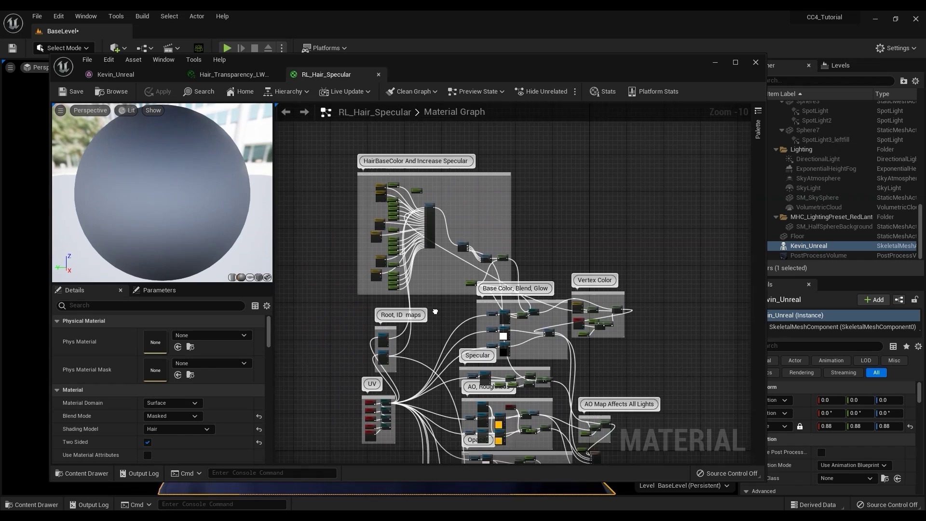
{"action": "scroll", "coordinate": [435, 312], "scroll_direction": "up", "scroll_amount": 5}
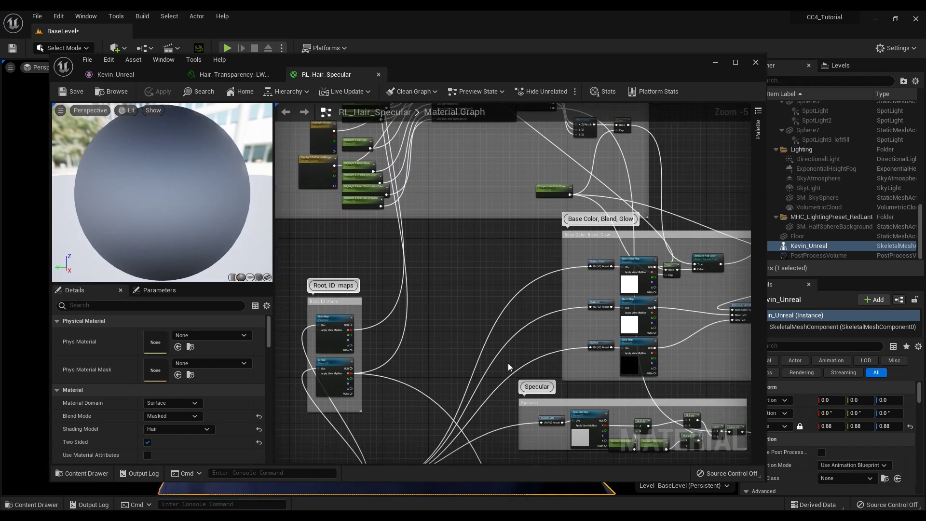
{"action": "right_click_drag", "start_coordinate": [508, 363], "coordinate": [605, 368]}
Return to the hair instance, resize its editor, and tint End Color yellowish
{"action": "left_click", "coordinate": [378, 74]}
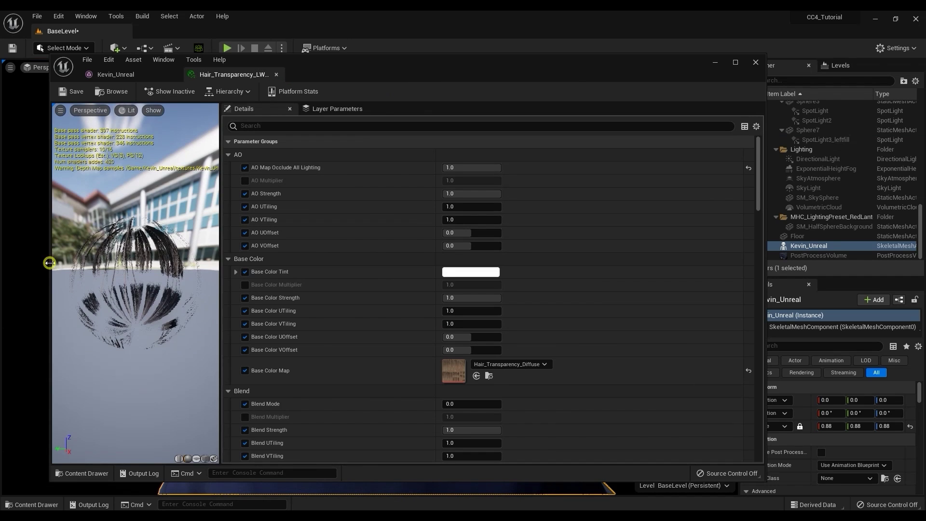
{"action": "left_click_drag", "start_coordinate": [49, 263], "coordinate": [491, 309]}
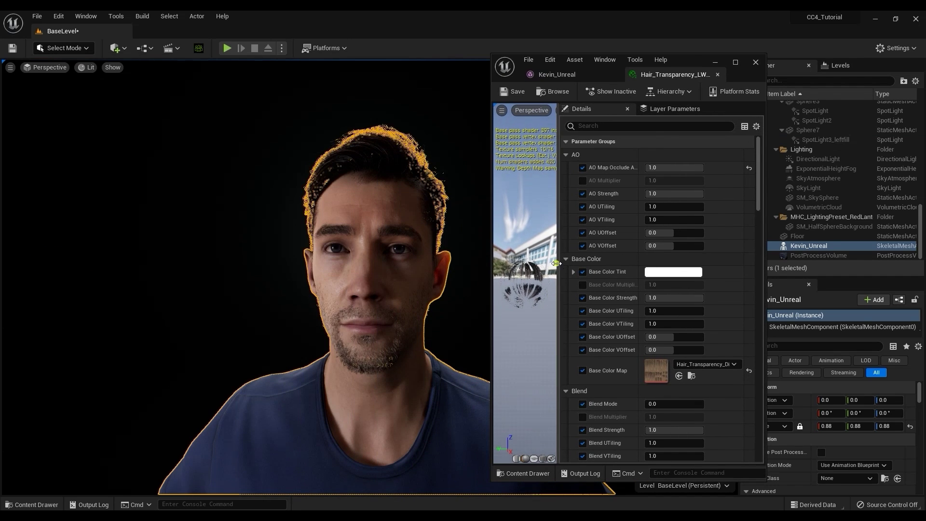
{"action": "left_click_drag", "start_coordinate": [558, 265], "coordinate": [496, 265]}
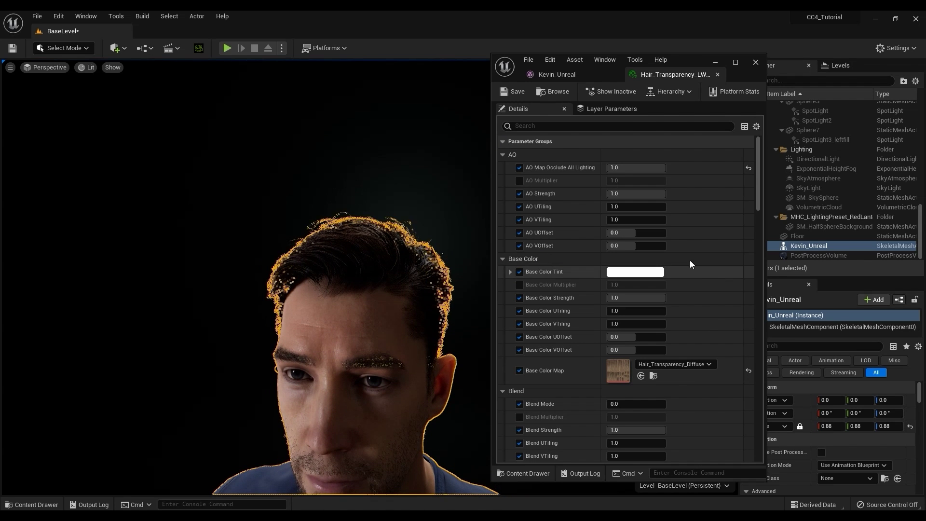
{"action": "scroll", "coordinate": [524, 241], "scroll_direction": "down", "scroll_amount": 10}
{"action": "left_click", "coordinate": [653, 236]}
{"action": "left_click_drag", "start_coordinate": [795, 368], "coordinate": [795, 313]}
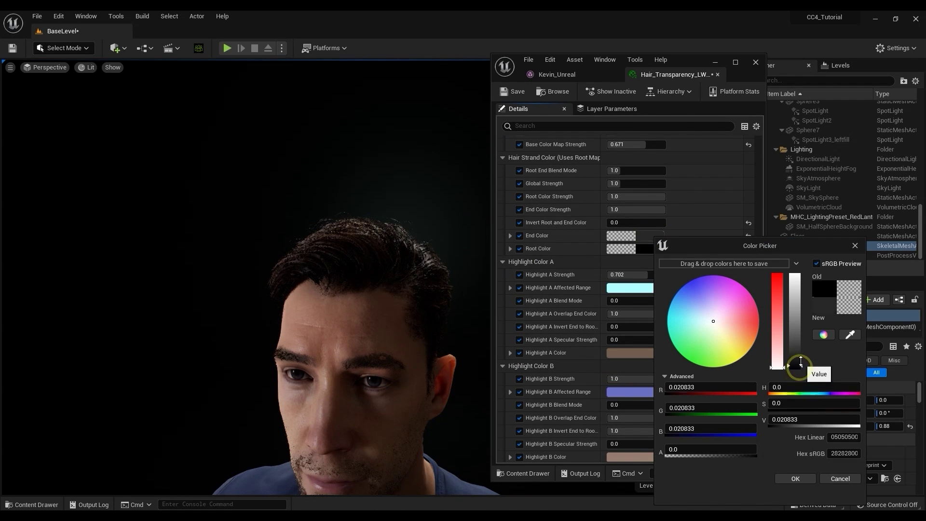
{"action": "mouse_move", "coordinate": [713, 322]}
{"action": "left_mouse_down"}
{"action": "mouse_move", "coordinate": [730, 340]}
{"action": "mouse_move", "coordinate": [702, 328]}
{"action": "mouse_move", "coordinate": [708, 305]}
{"action": "mouse_move", "coordinate": [726, 308]}
{"action": "left_mouse_up"}
Tint the hair Root Color a lavender-pink
{"action": "left_click", "coordinate": [648, 249]}
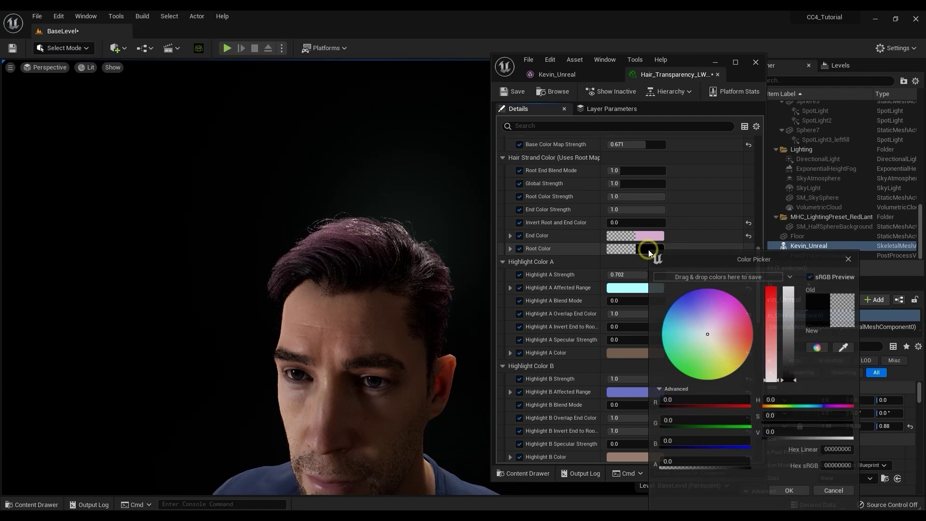
{"action": "left_click_drag", "start_coordinate": [790, 368], "coordinate": [789, 327]}
{"action": "left_click", "coordinate": [708, 326]}
{"action": "mouse_move", "coordinate": [708, 326]}
{"action": "left_mouse_down"}
{"action": "mouse_move", "coordinate": [685, 313]}
{"action": "mouse_move", "coordinate": [721, 337]}
{"action": "left_mouse_up"}
{"action": "left_click", "coordinate": [849, 259]}
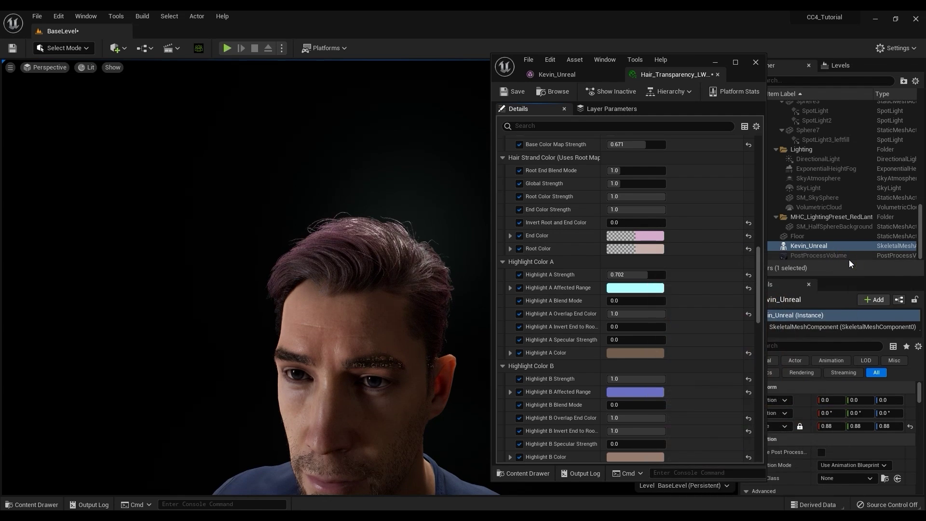
Reset End Color and Root Color back to default black
{"action": "left_click", "coordinate": [748, 236]}
{"action": "left_click", "coordinate": [749, 248]}
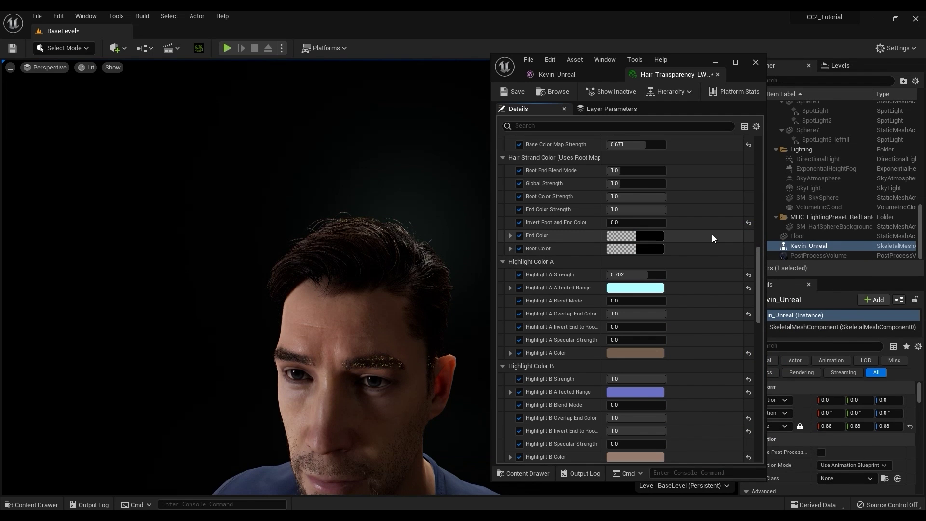
{"action": "left_click", "coordinate": [557, 74]}
Test an Eye_Blink_L morph weight on the face, then close the mesh editor
{"action": "left_click_drag", "start_coordinate": [493, 209], "coordinate": [106, 211]}
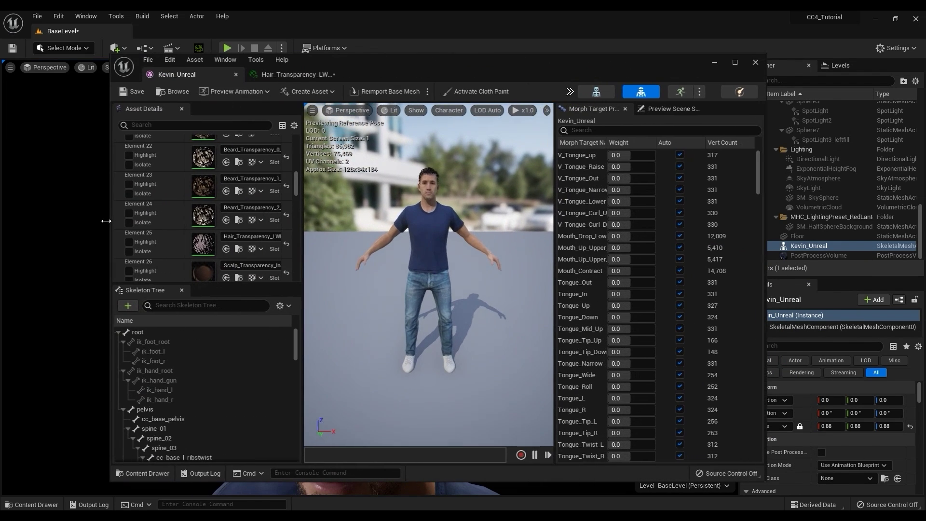
{"action": "scroll", "coordinate": [459, 205], "scroll_direction": "up", "scroll_amount": 4}
{"action": "scroll", "coordinate": [483, 192], "scroll_direction": "up", "scroll_amount": 5}
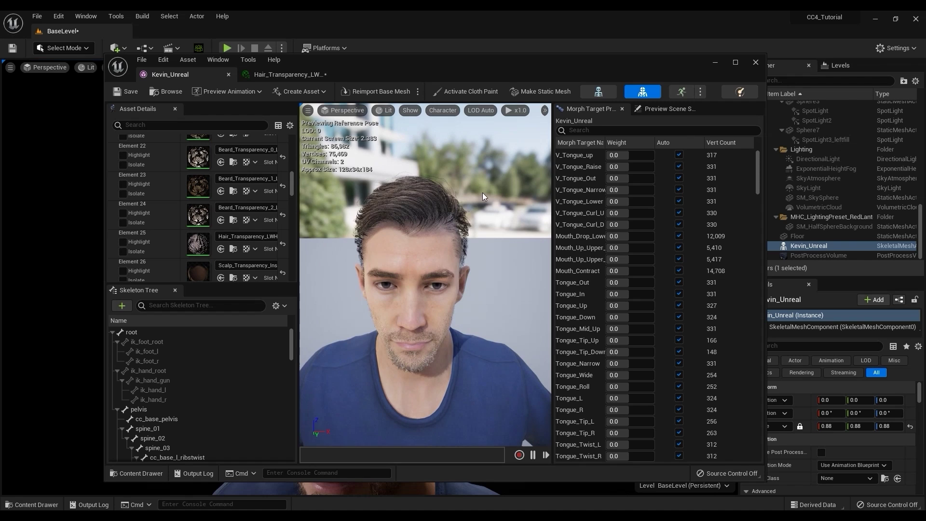
{"action": "left_click_drag", "start_coordinate": [758, 174], "coordinate": [758, 225]}
{"action": "mouse_move", "coordinate": [627, 204]}
{"action": "left_mouse_down"}
{"action": "mouse_move", "coordinate": [646, 204]}
{"action": "mouse_move", "coordinate": [622, 216]}
{"action": "left_mouse_up"}
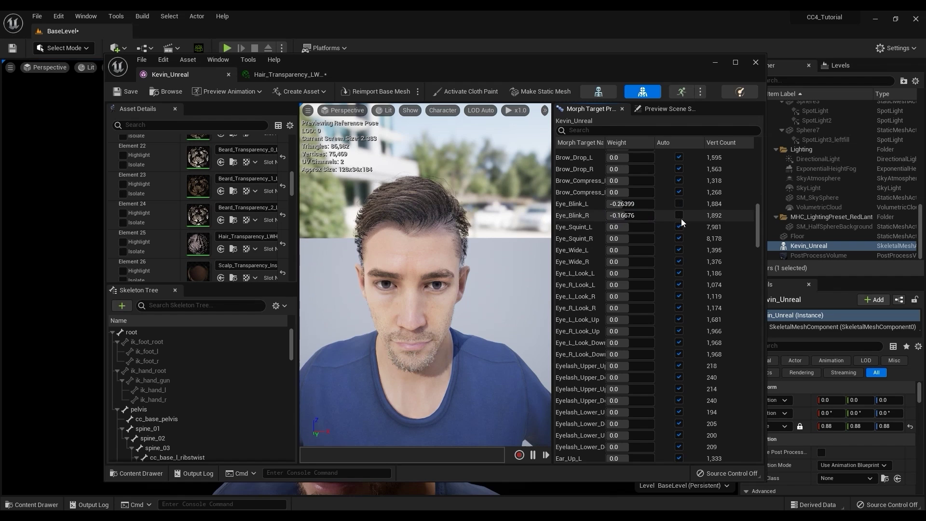
{"action": "left_click", "coordinate": [756, 62]}
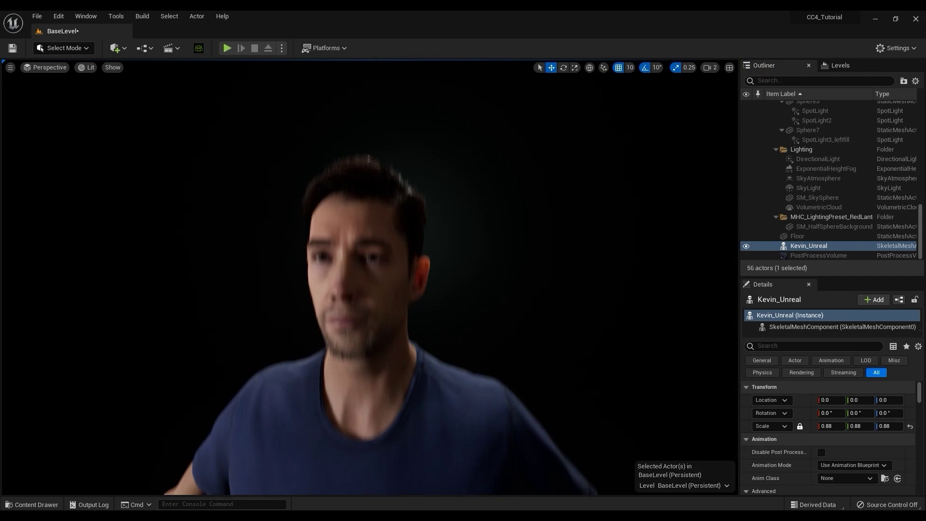
Add and save a new Level Sequence, accepting the out-of-bounds warning
{"action": "left_click", "coordinate": [175, 50]}
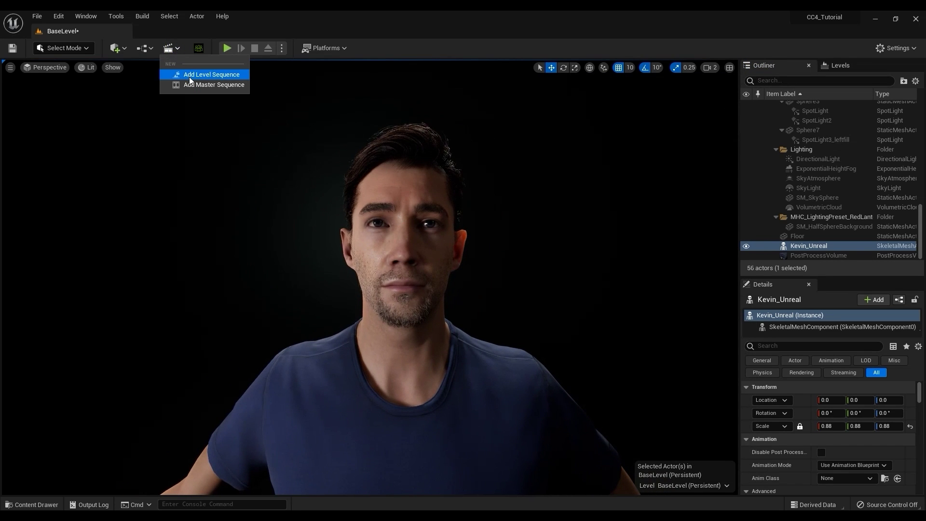
{"action": "left_click", "coordinate": [205, 74]}
{"action": "left_click", "coordinate": [674, 414]}
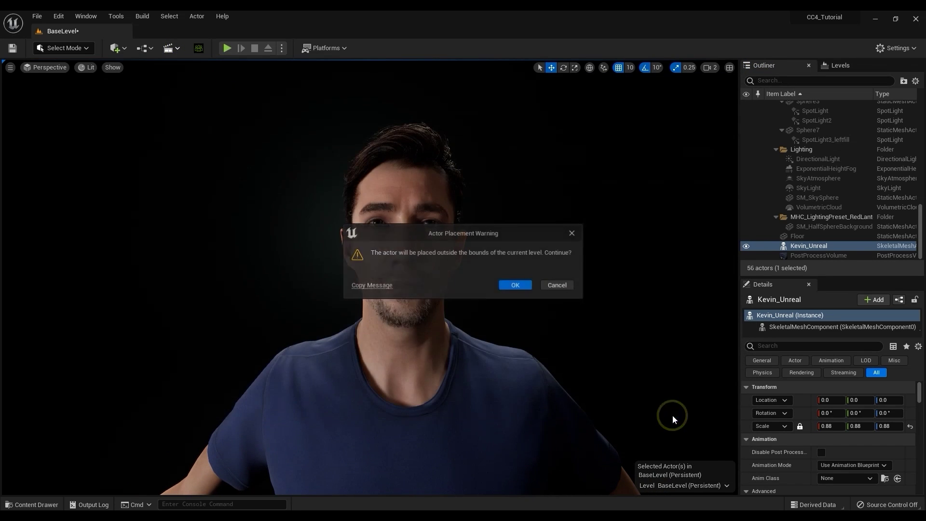
{"action": "left_click", "coordinate": [514, 284]}
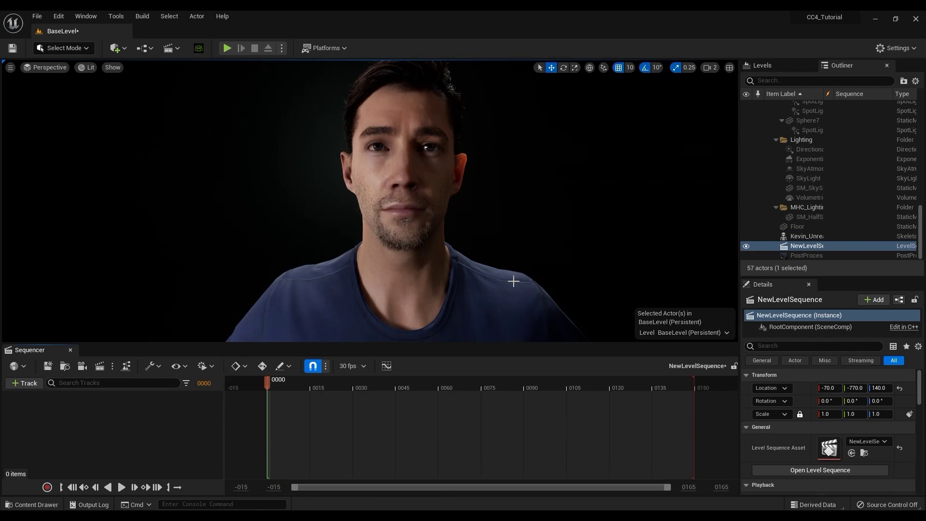
Add Kevin_Unreal to Sequencer with the Kevin_Unreal_Anim_Posing_M animation
{"action": "left_click", "coordinate": [807, 237]}
{"action": "left_click_drag", "start_coordinate": [176, 398], "coordinate": [174, 399]}
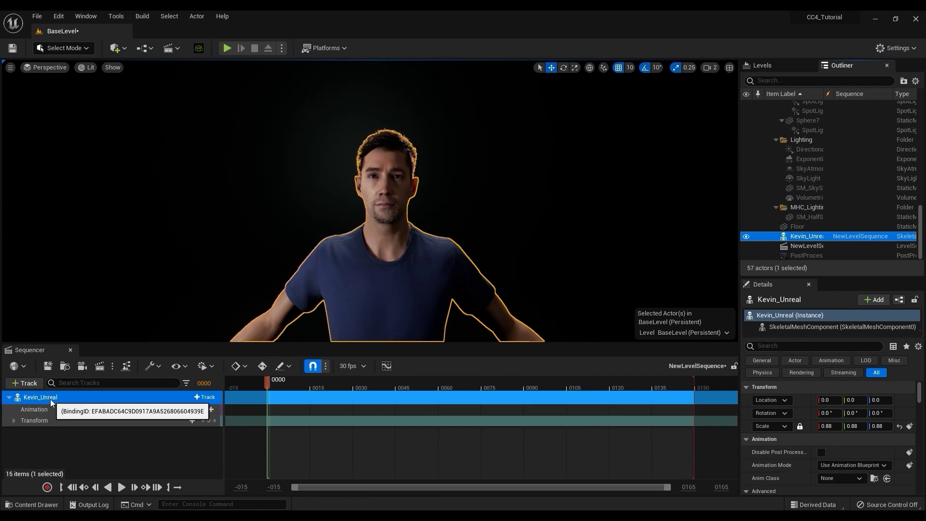
{"action": "left_click", "coordinate": [195, 409]}
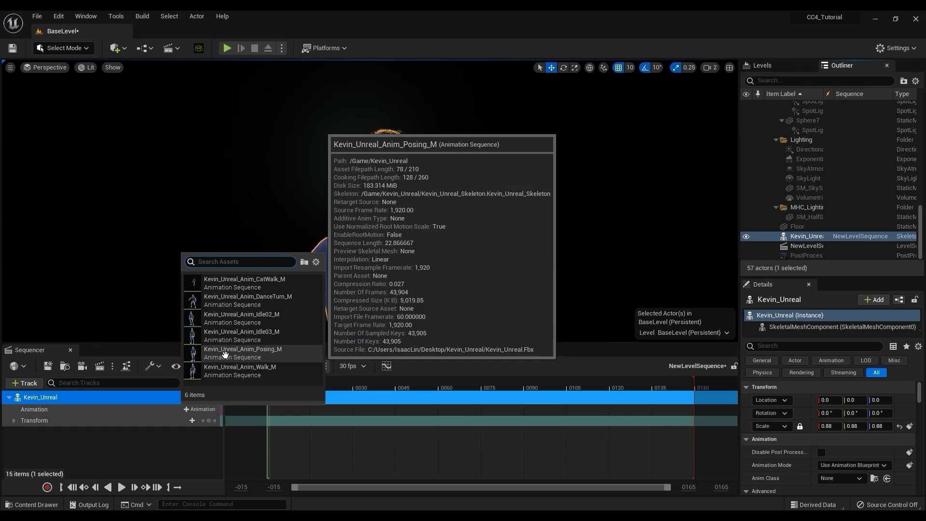
{"action": "left_click", "coordinate": [283, 350]}
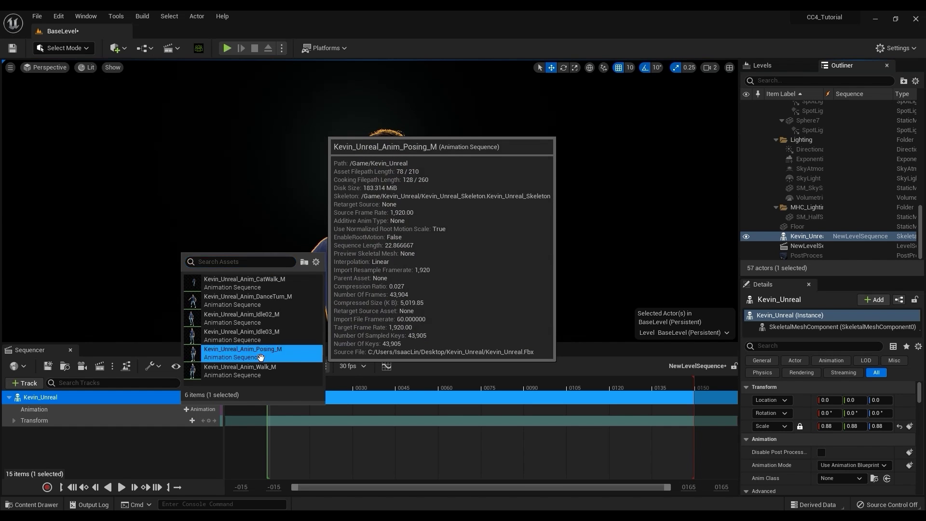